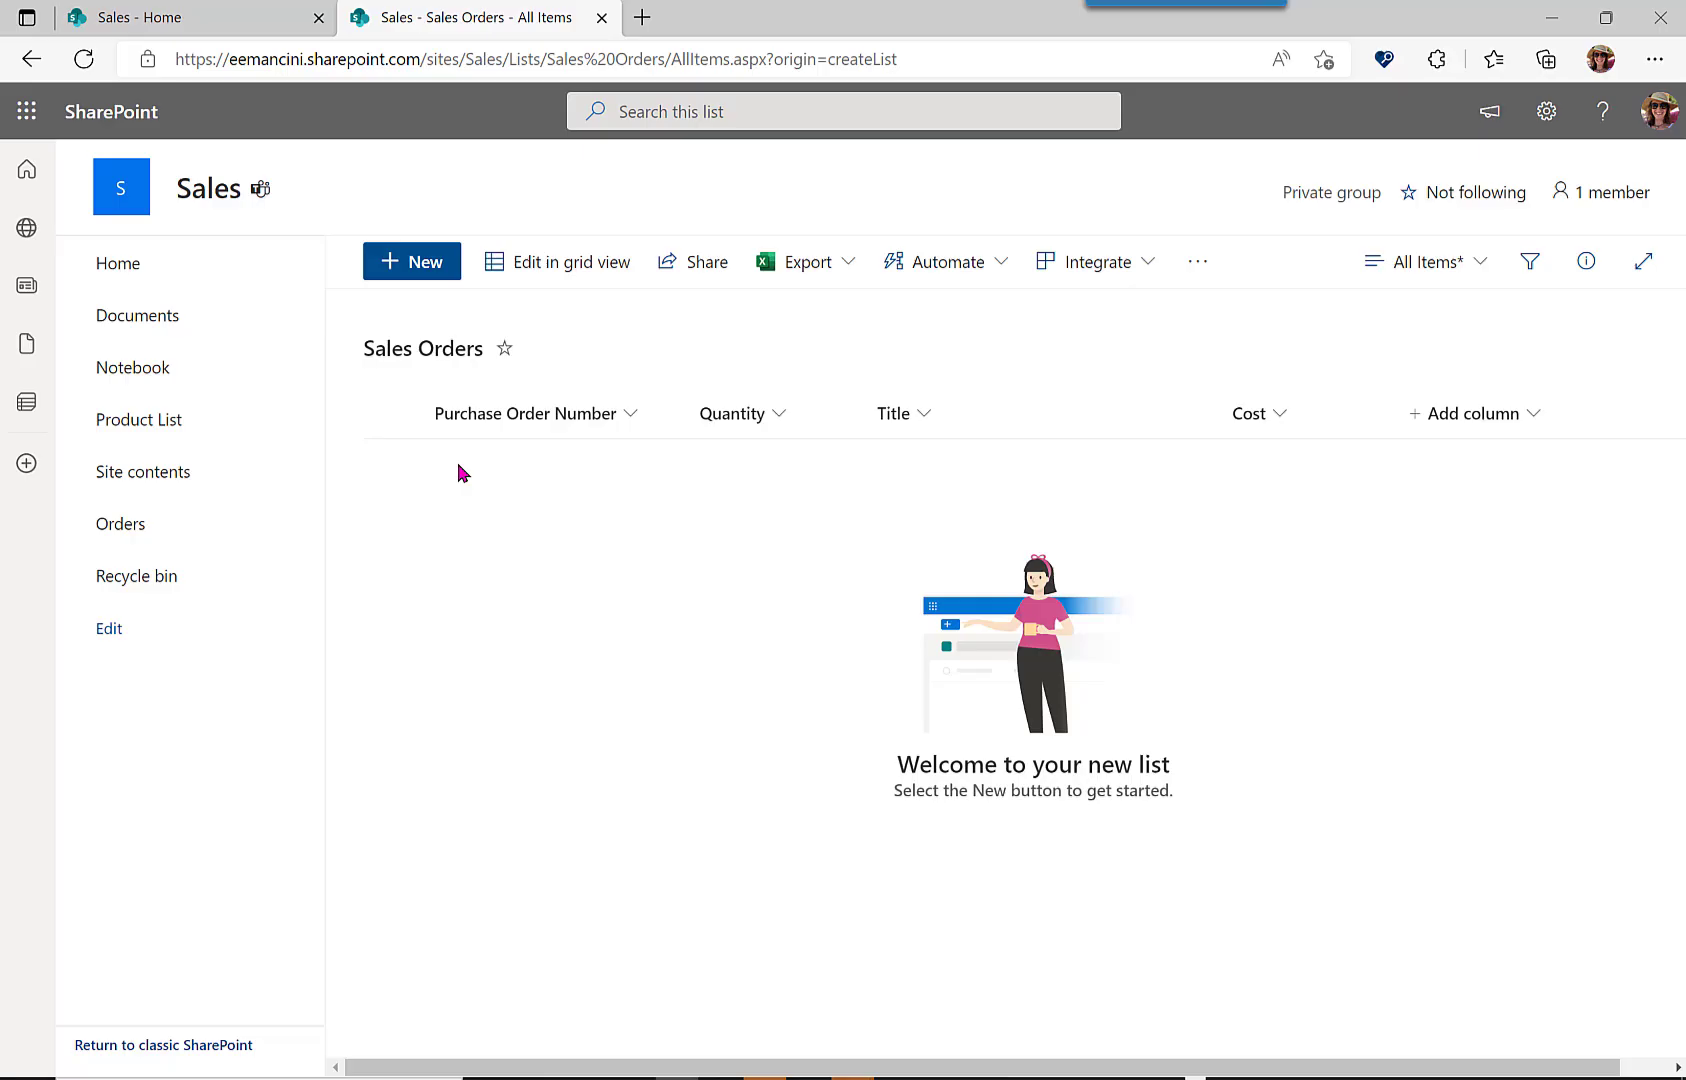
Open the Product List and review its items: Sleeping bag 100, Lantern 20, Tent 250.
{"action": "left_click", "coordinate": [153, 424]}
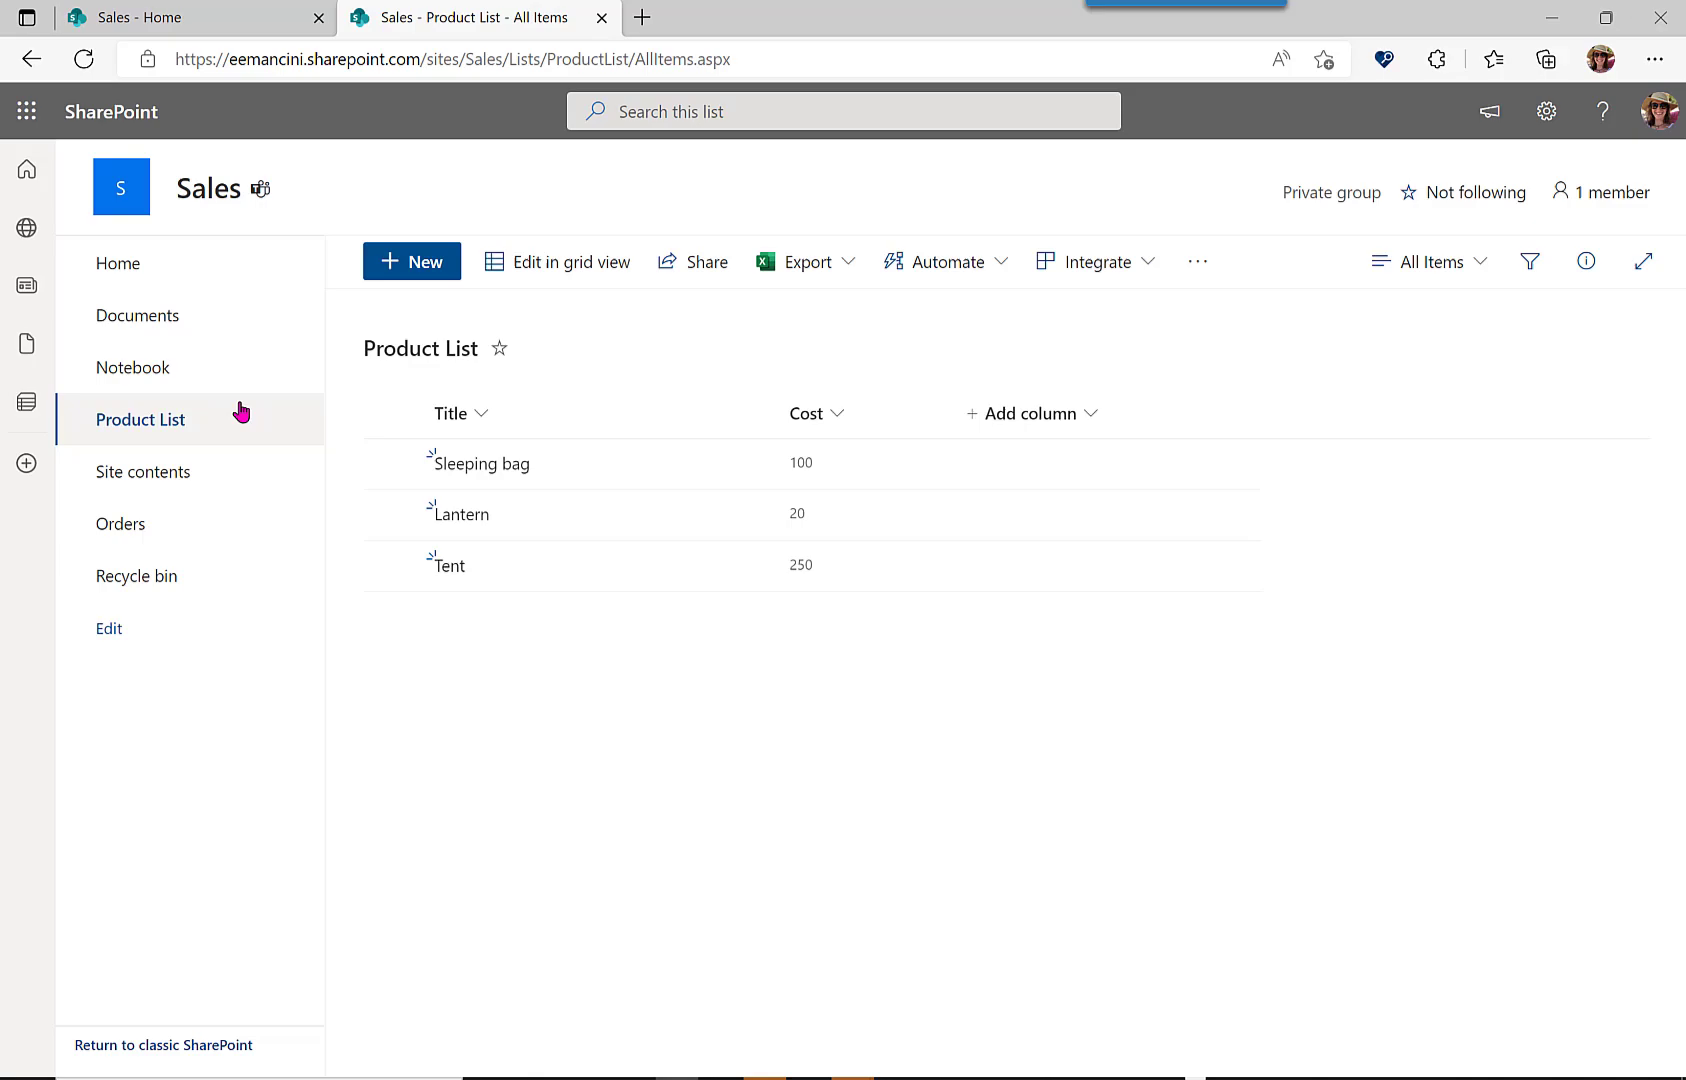
{"action": "left_click", "coordinate": [470, 487]}
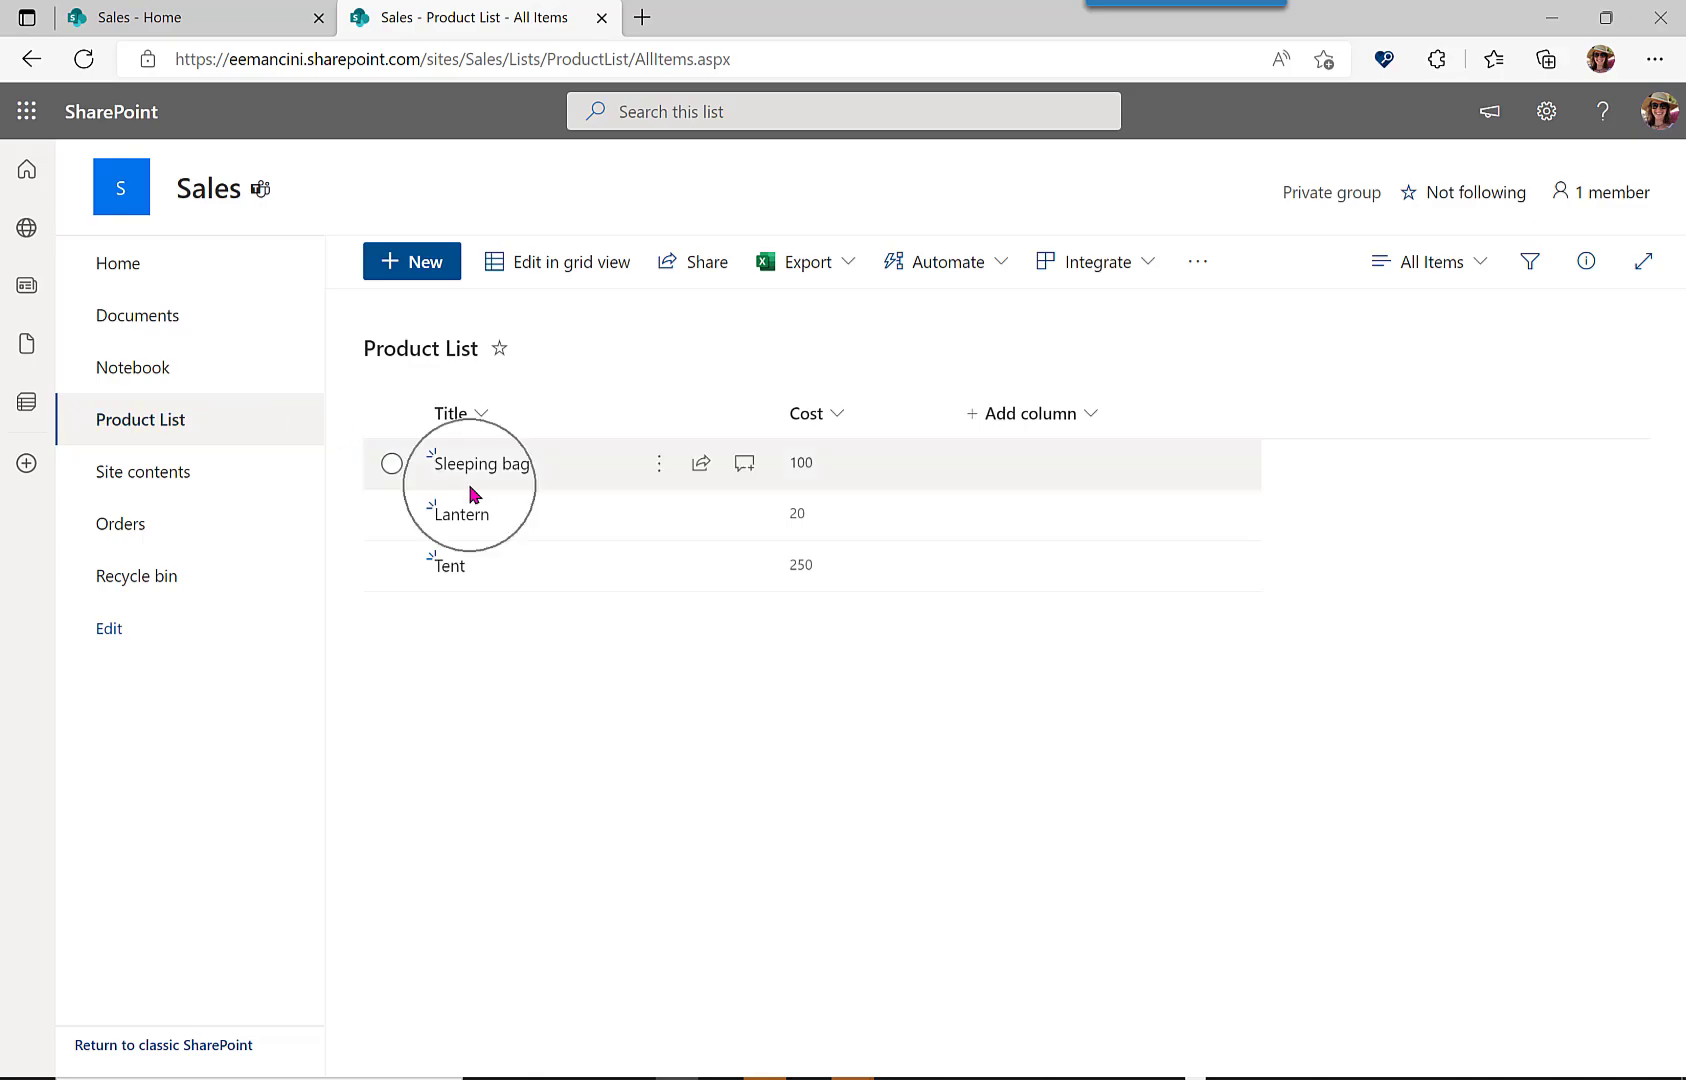
{"action": "left_click", "coordinate": [810, 482]}
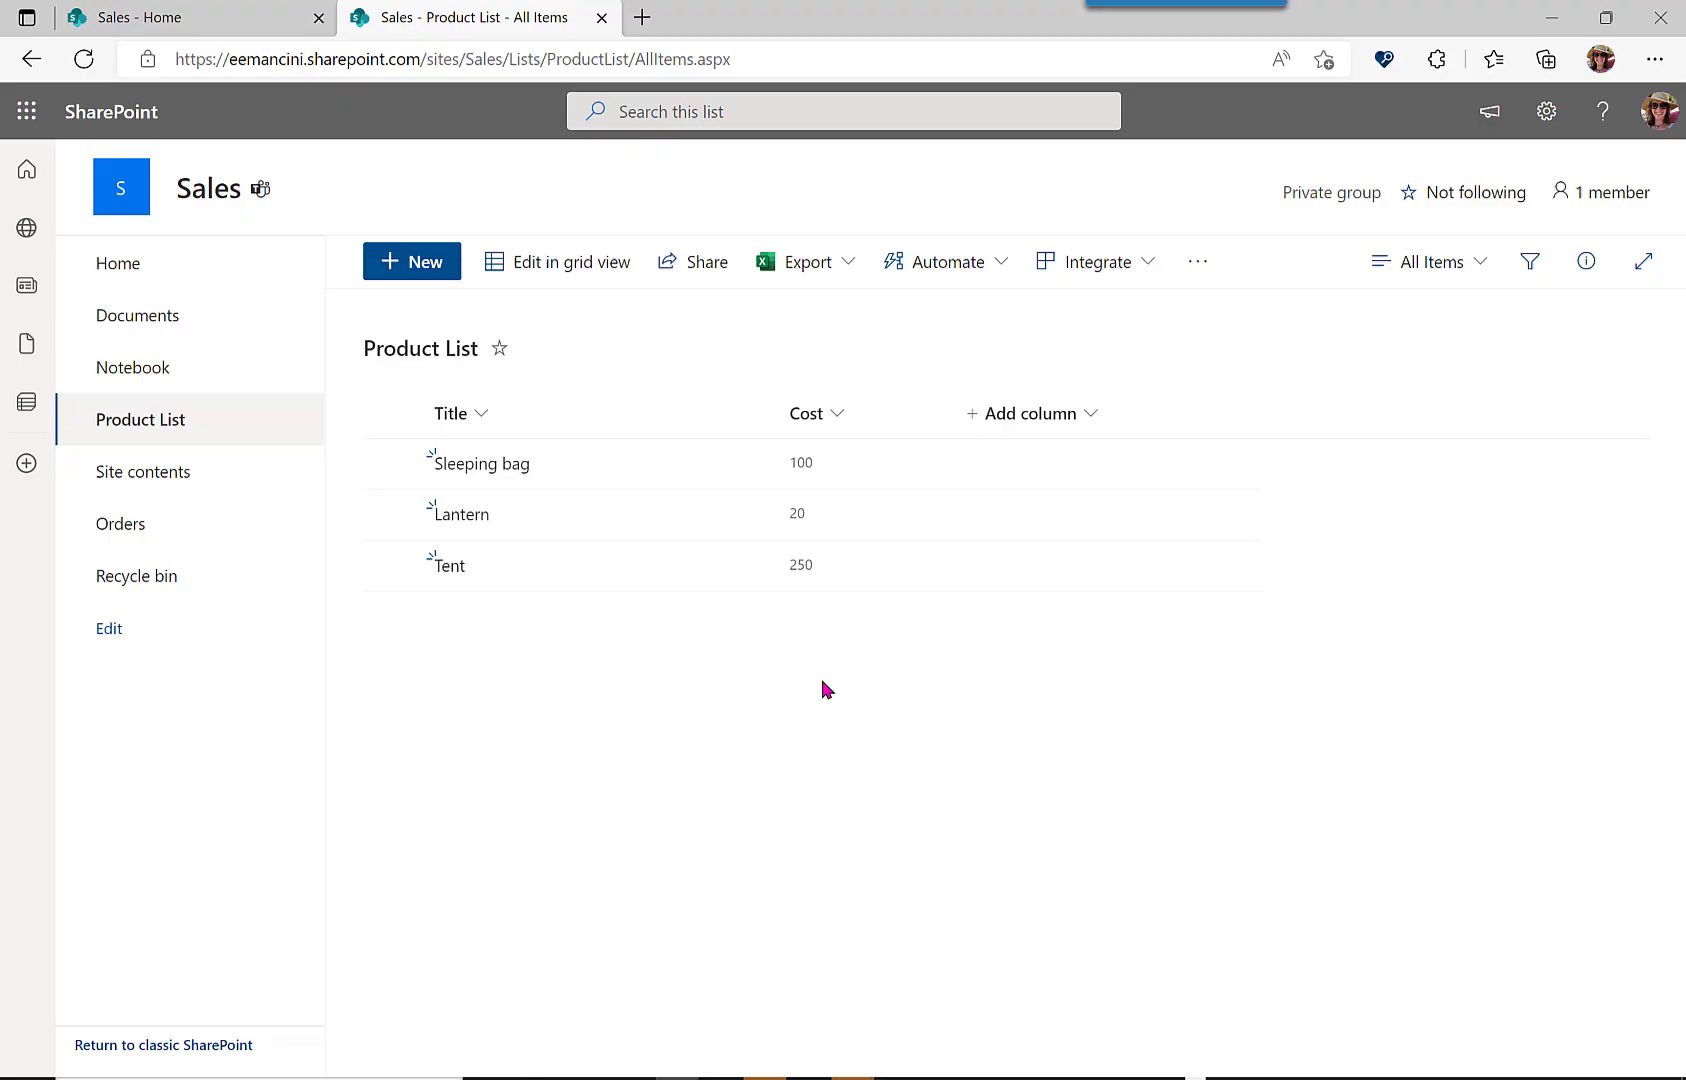
Stop the Product List inheriting site permissions so it has unique permissions.
{"action": "left_click", "coordinate": [1546, 112]}
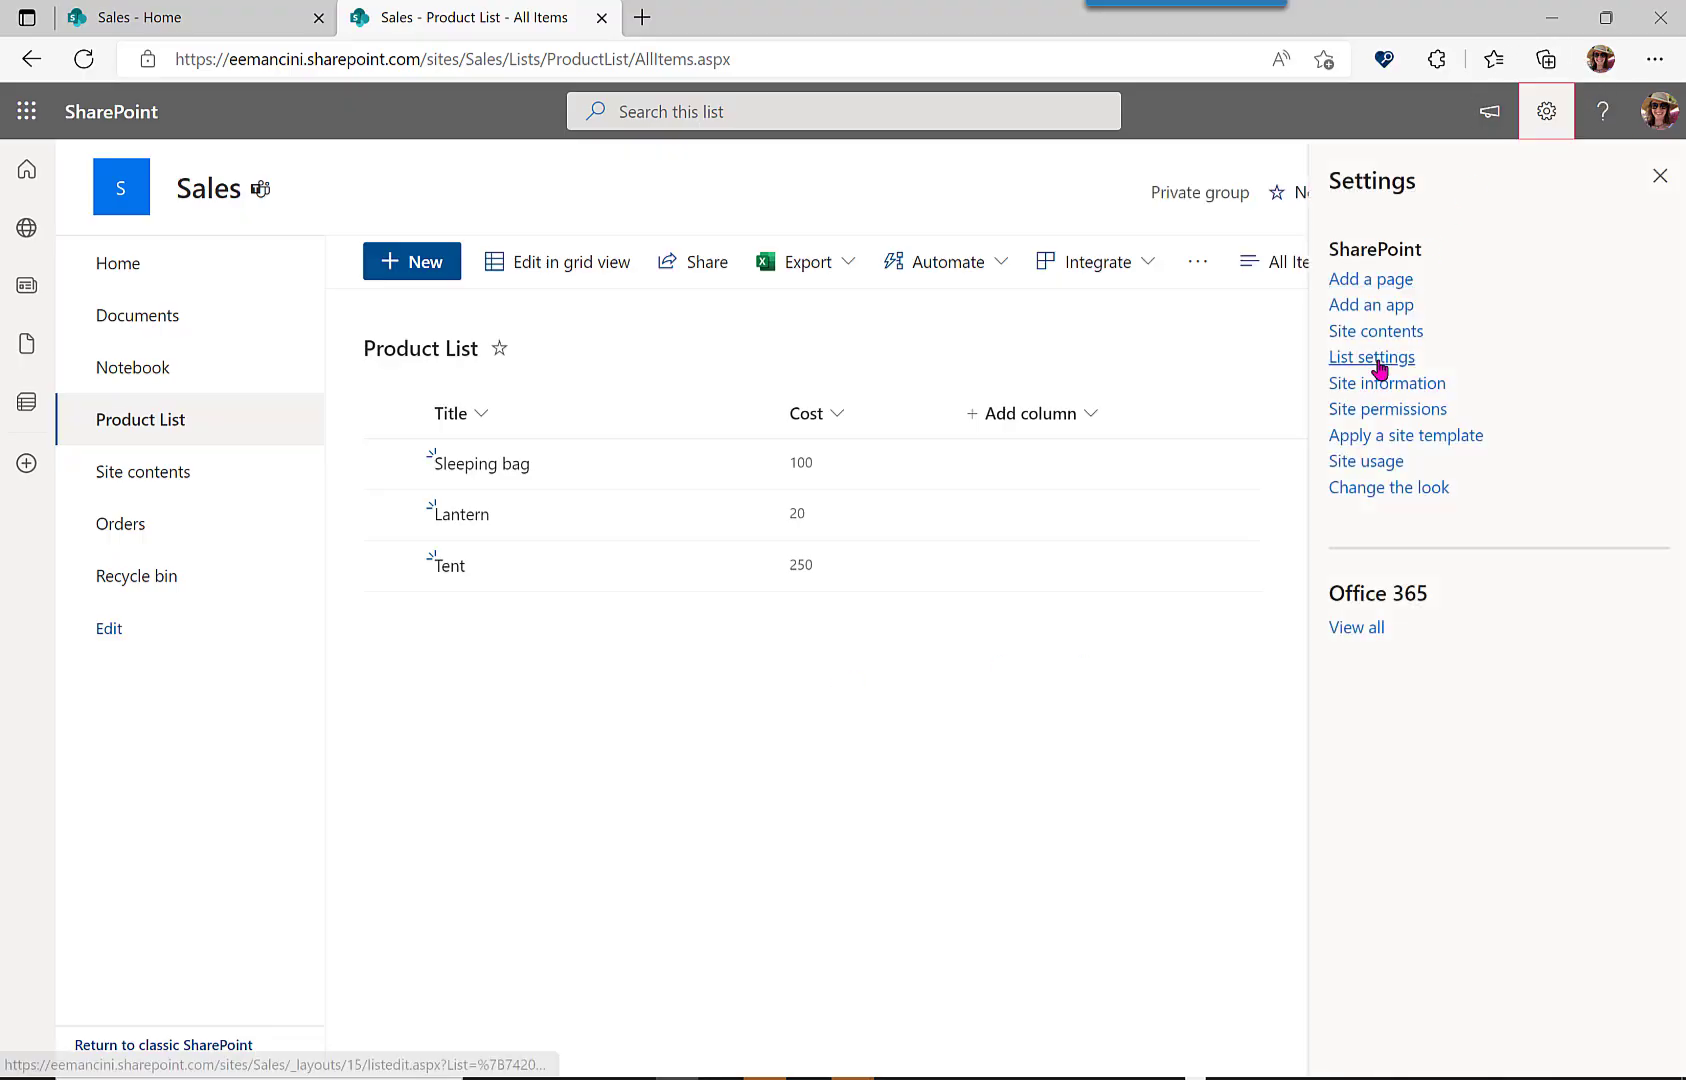
{"action": "left_click", "coordinate": [1378, 365]}
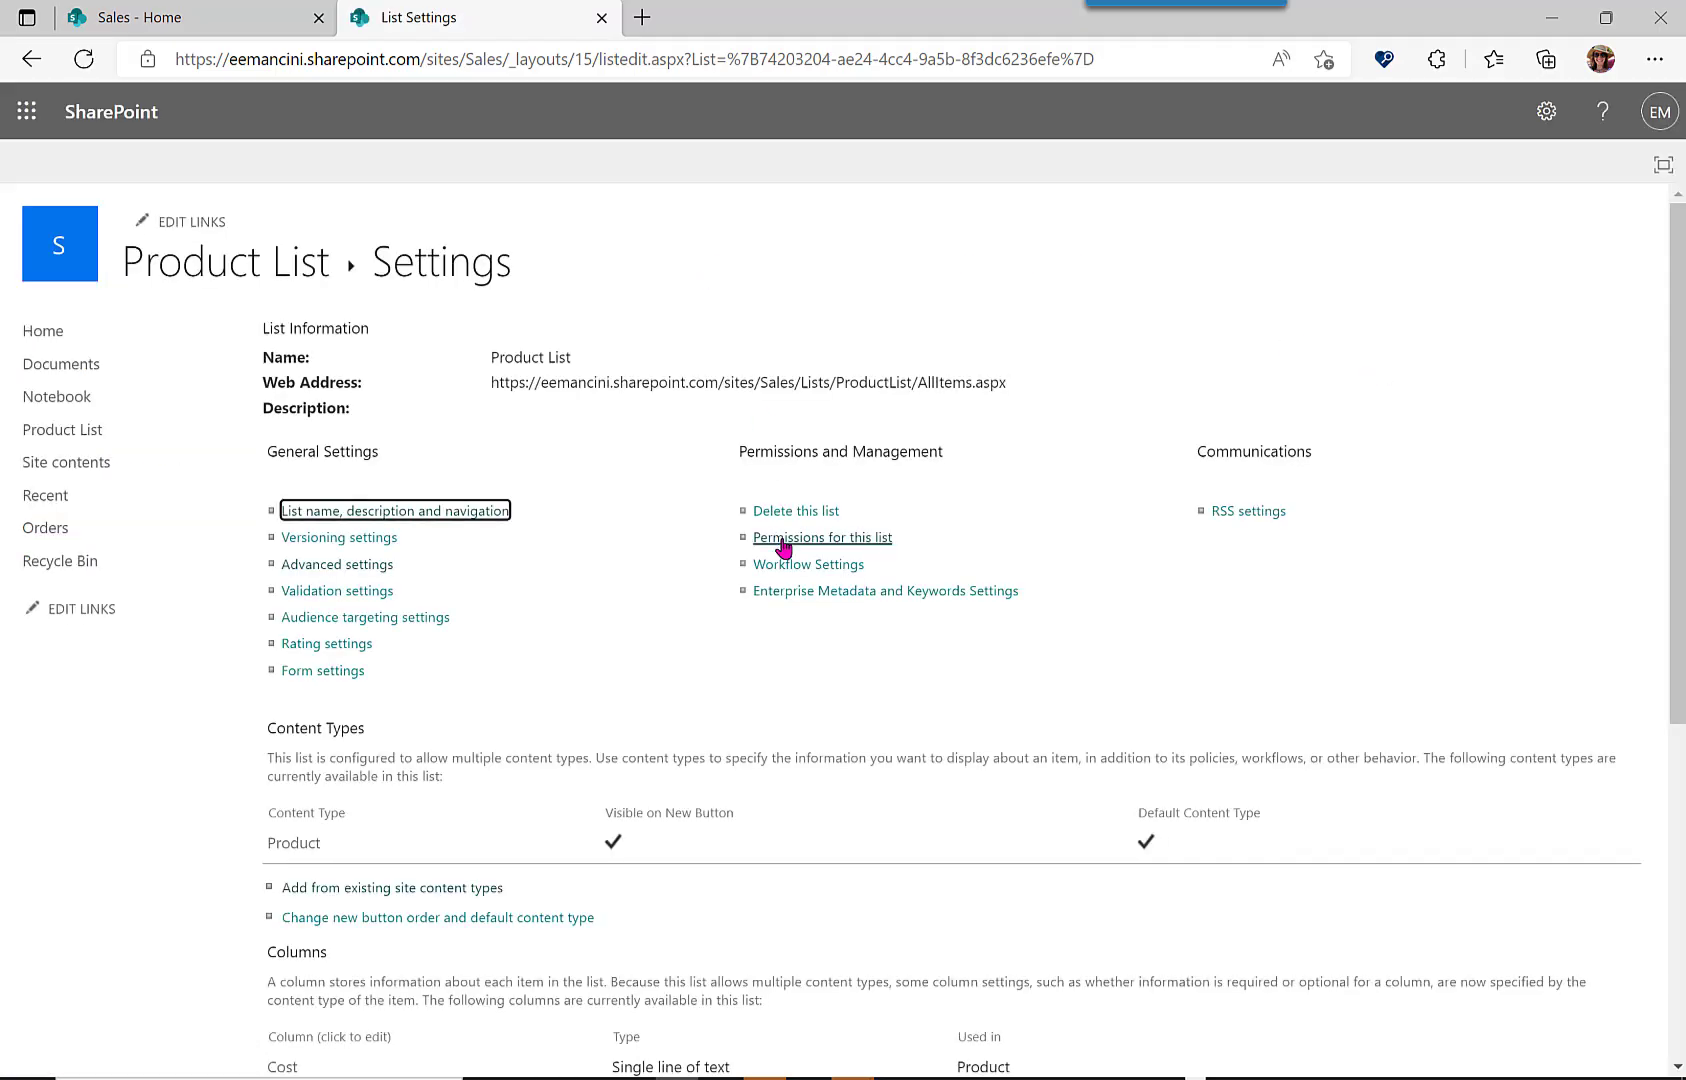
{"action": "left_click", "coordinate": [785, 543]}
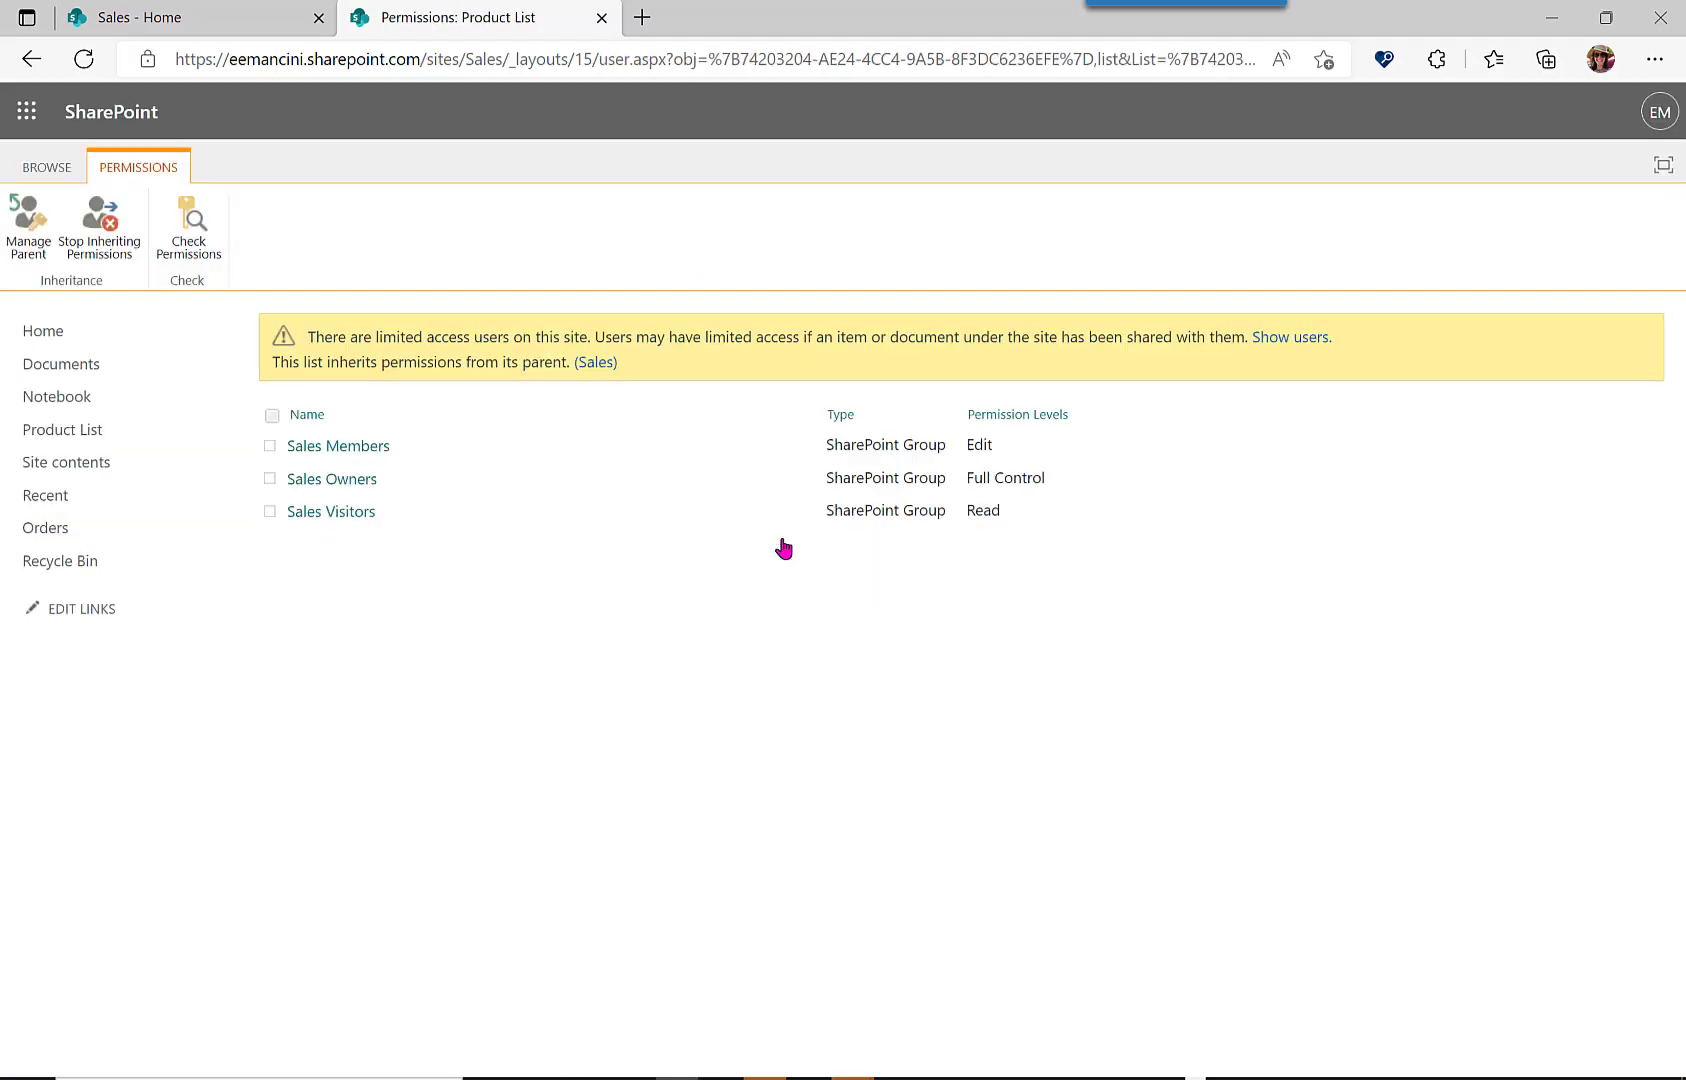
{"action": "left_click", "coordinate": [123, 270]}
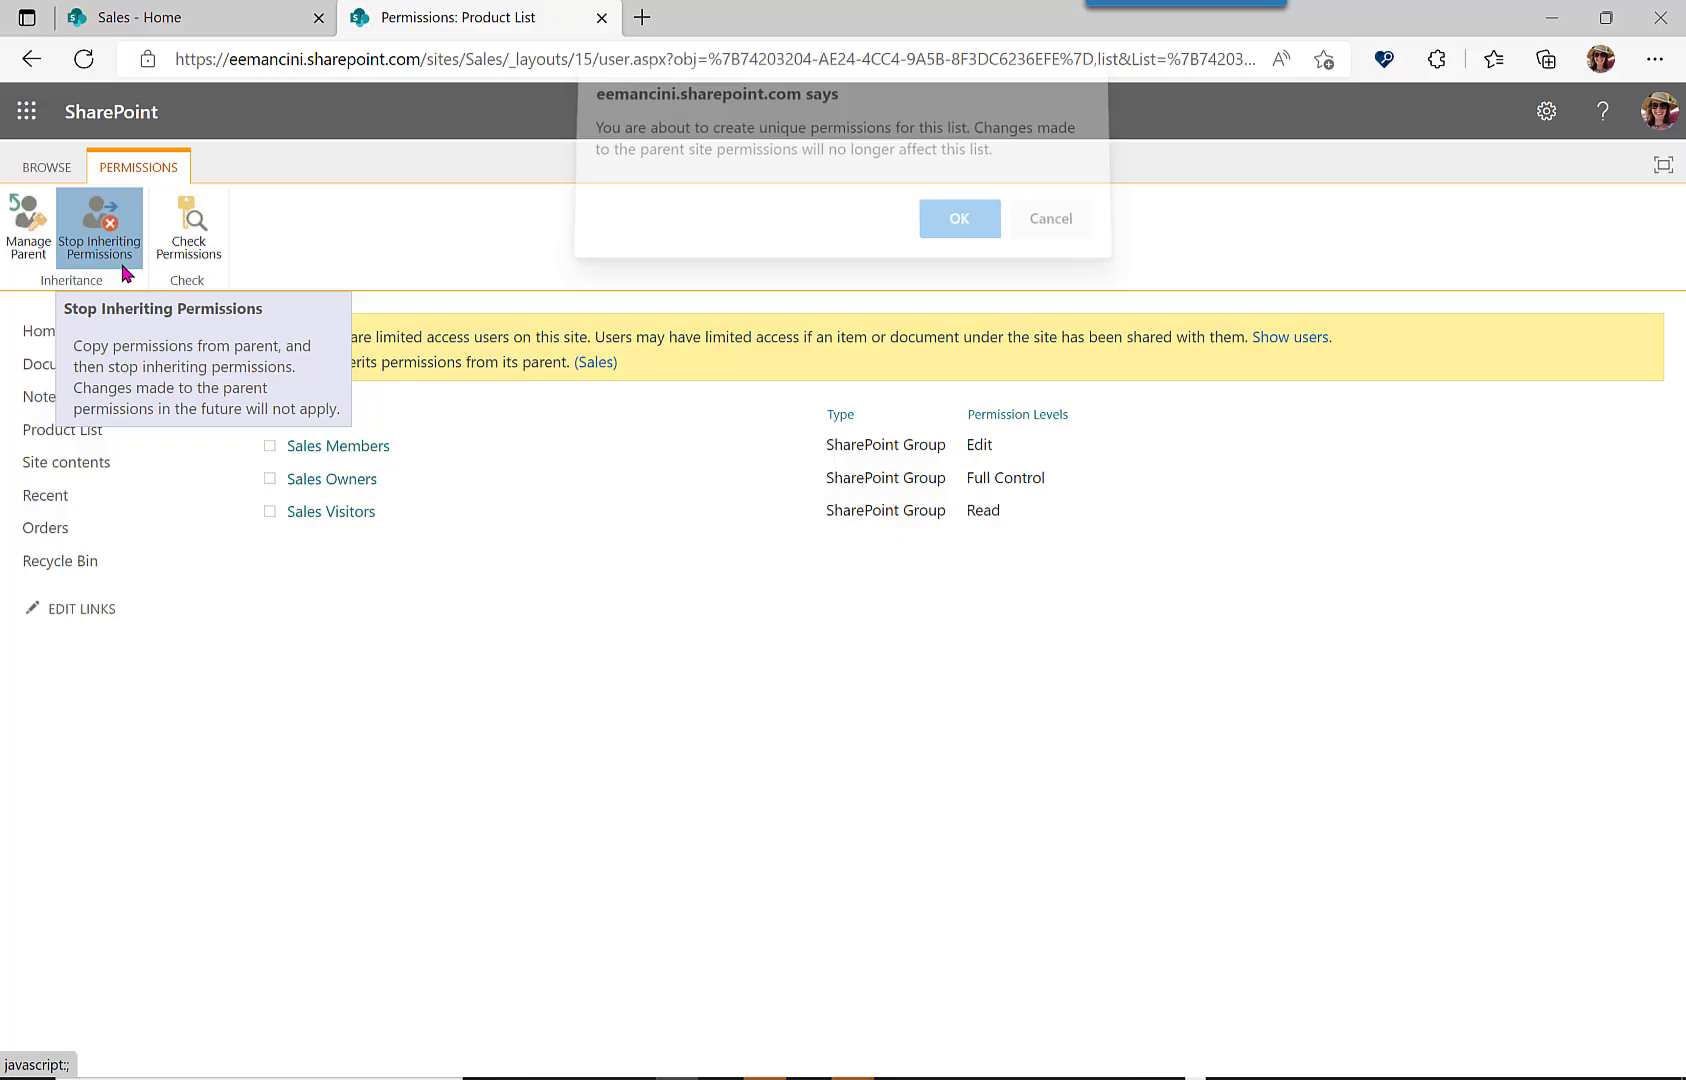
{"action": "left_click", "coordinate": [932, 240]}
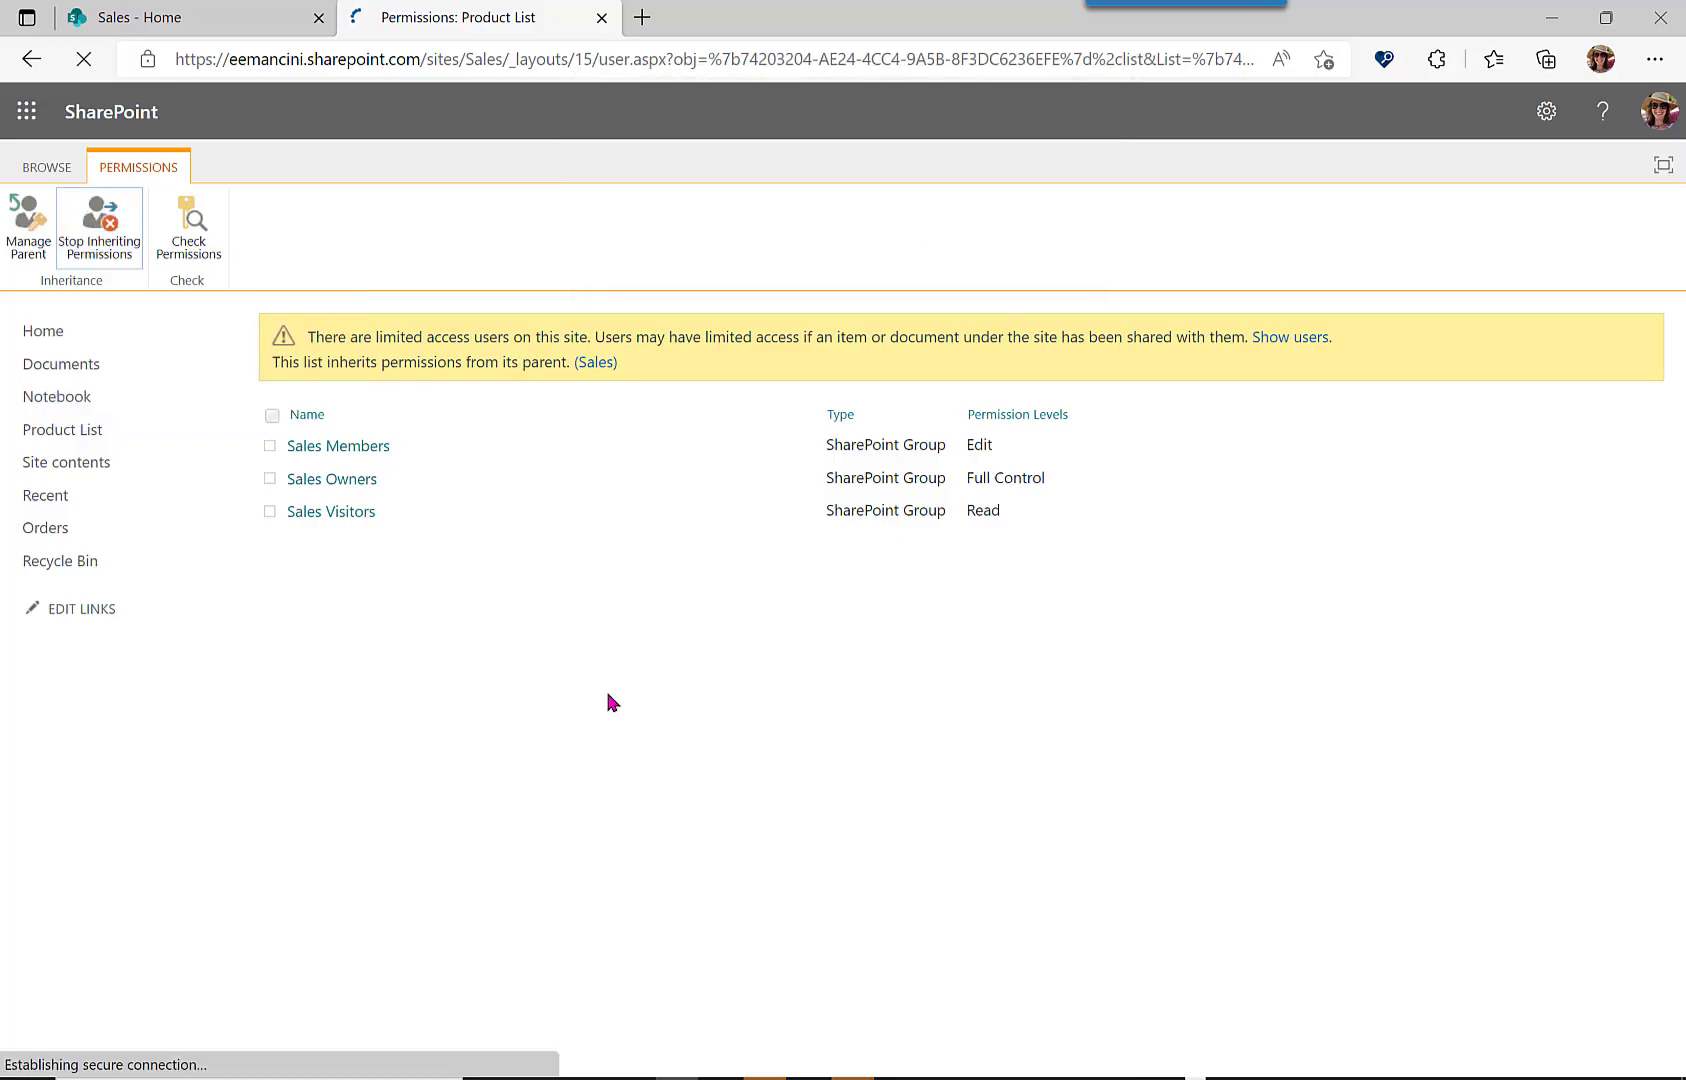
Change the Sales Members group's permission on the list from Edit to Read.
{"action": "left_click", "coordinate": [276, 422]}
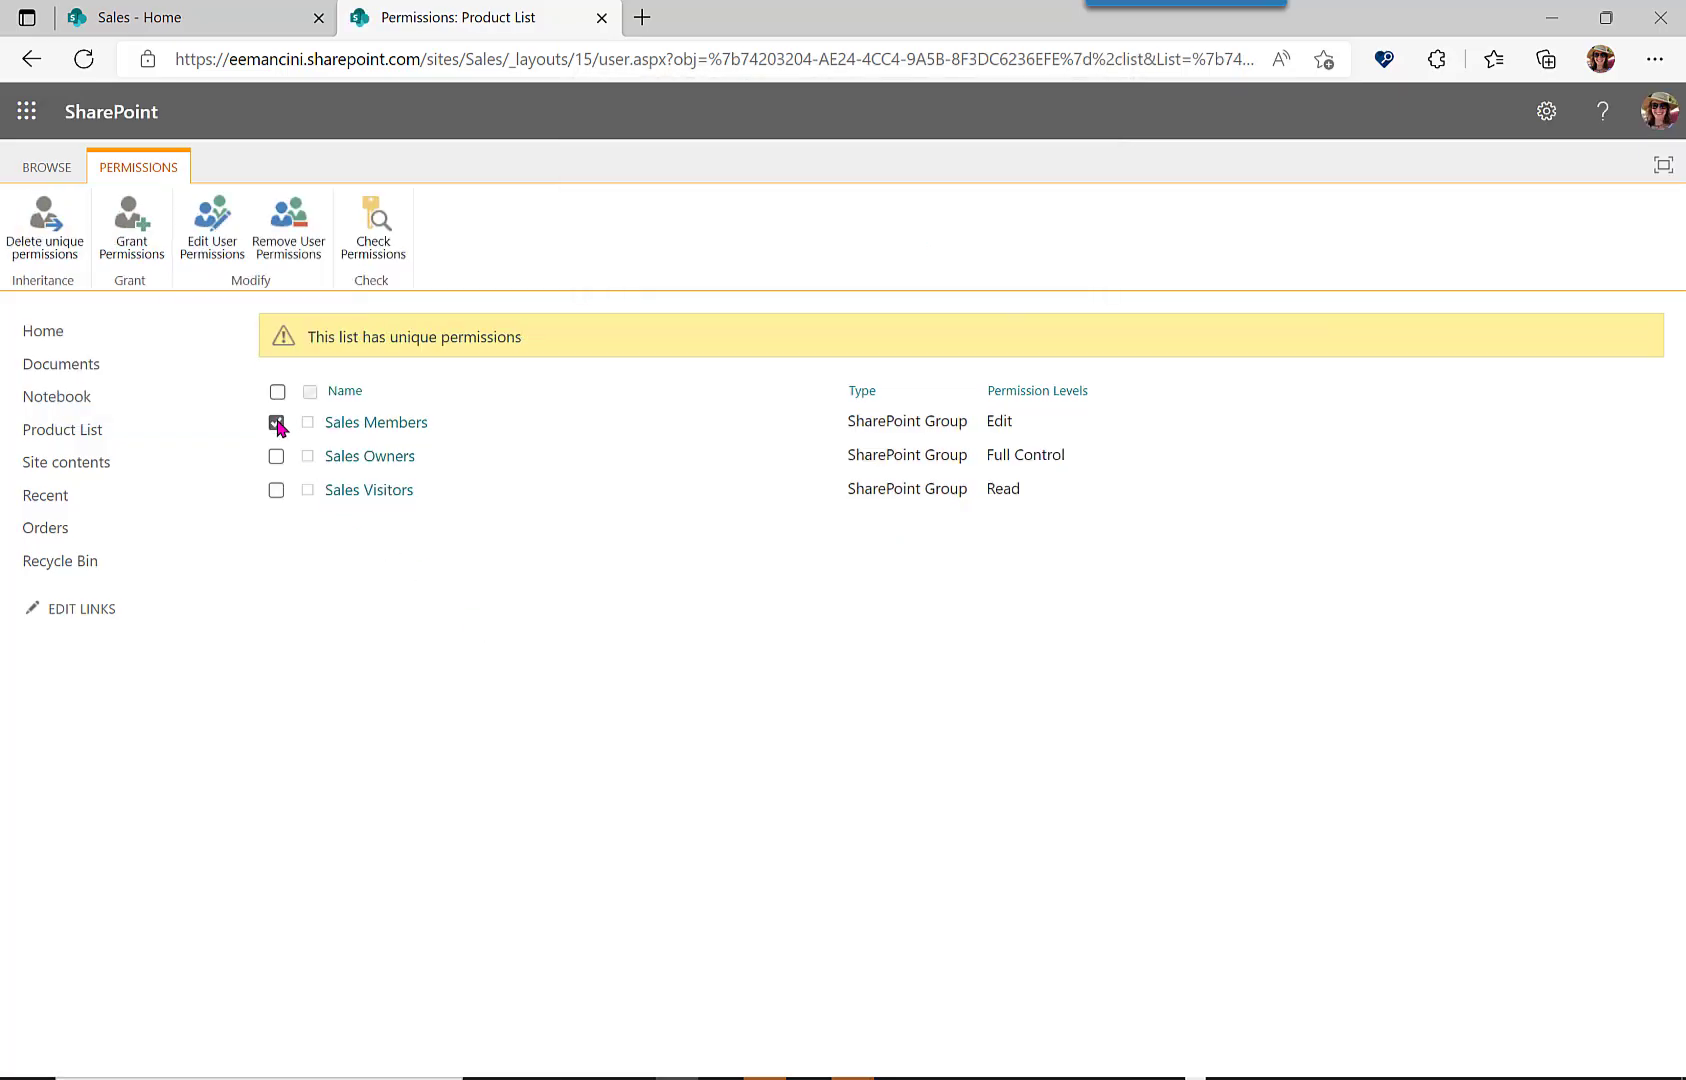
{"action": "left_click", "coordinate": [211, 242]}
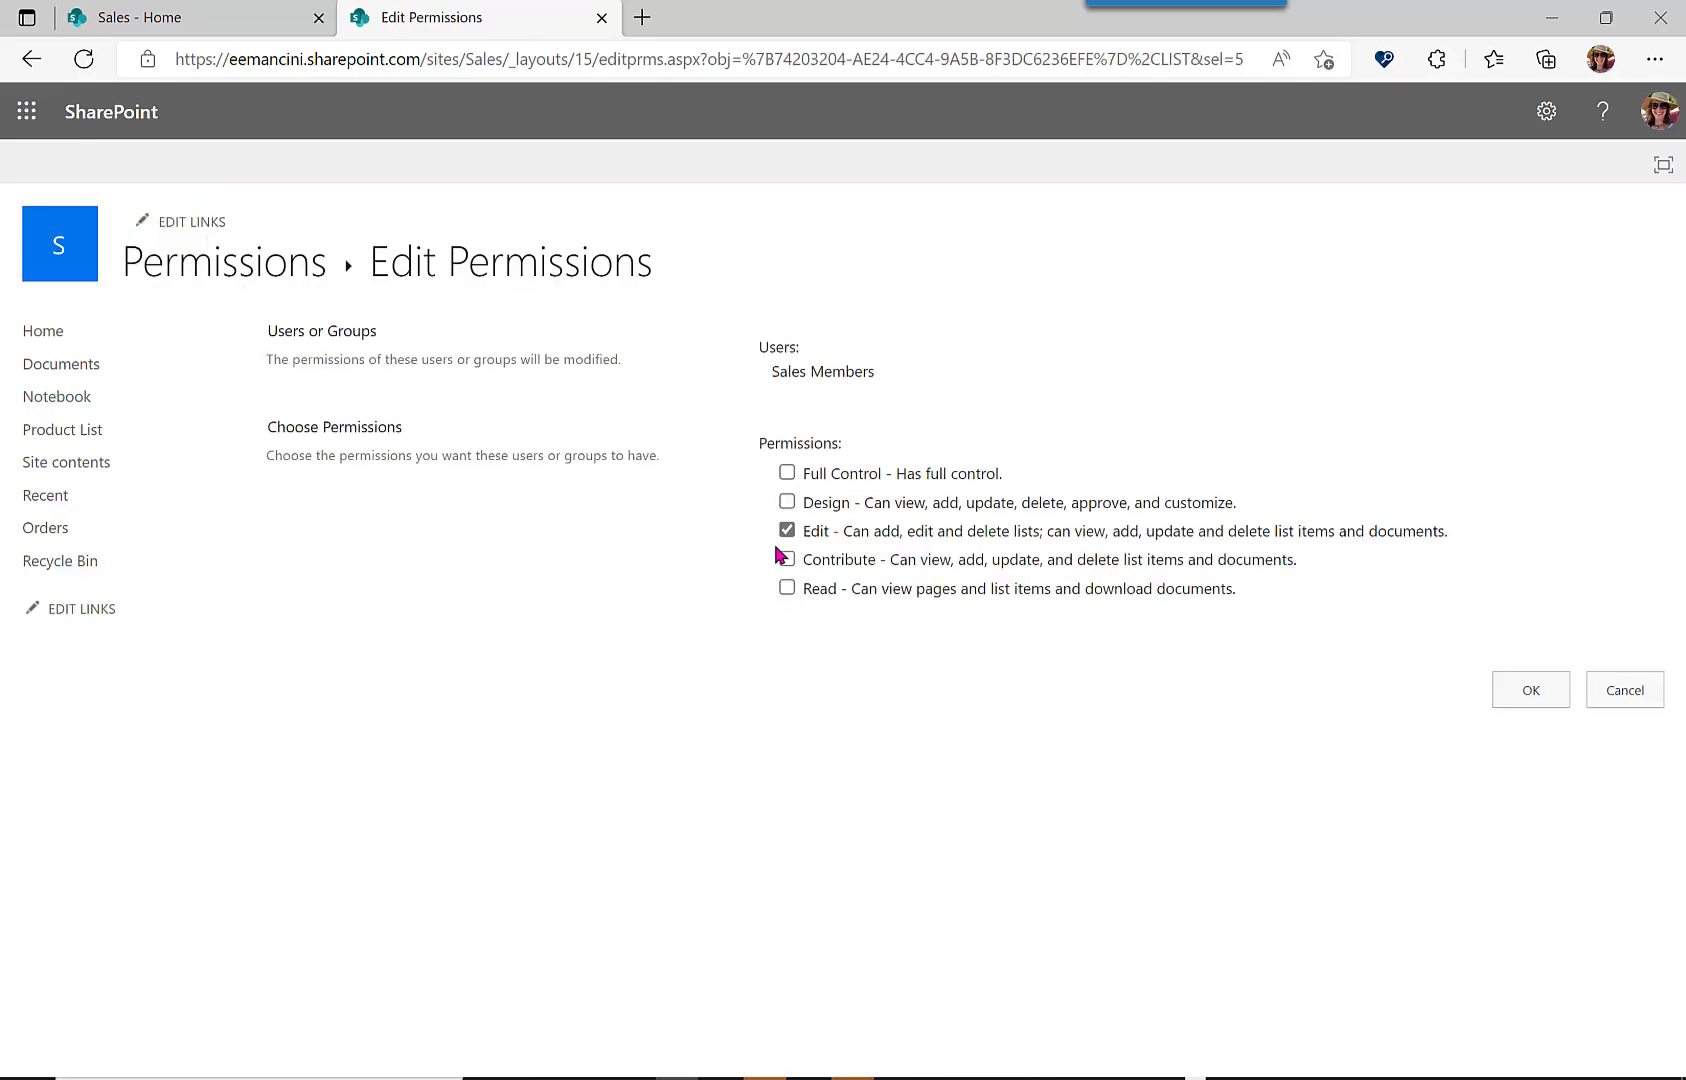
{"action": "left_click", "coordinate": [787, 588]}
{"action": "left_click", "coordinate": [787, 530]}
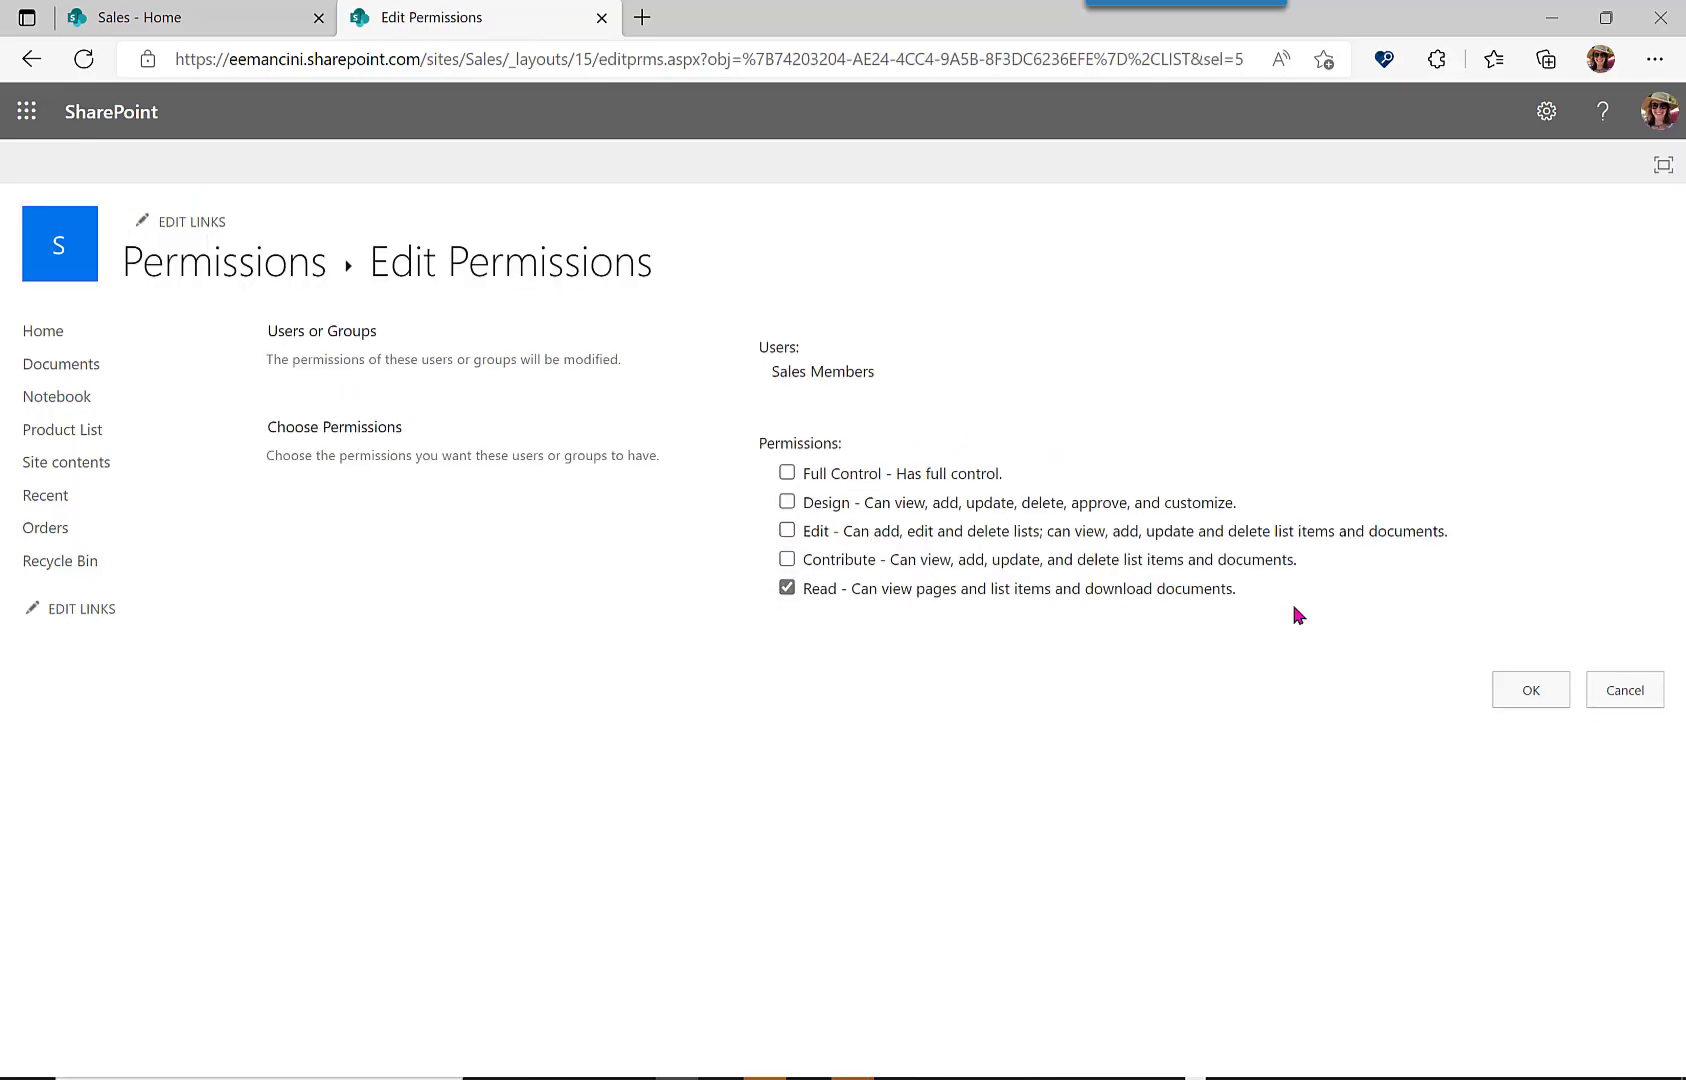
{"action": "left_click", "coordinate": [1526, 689]}
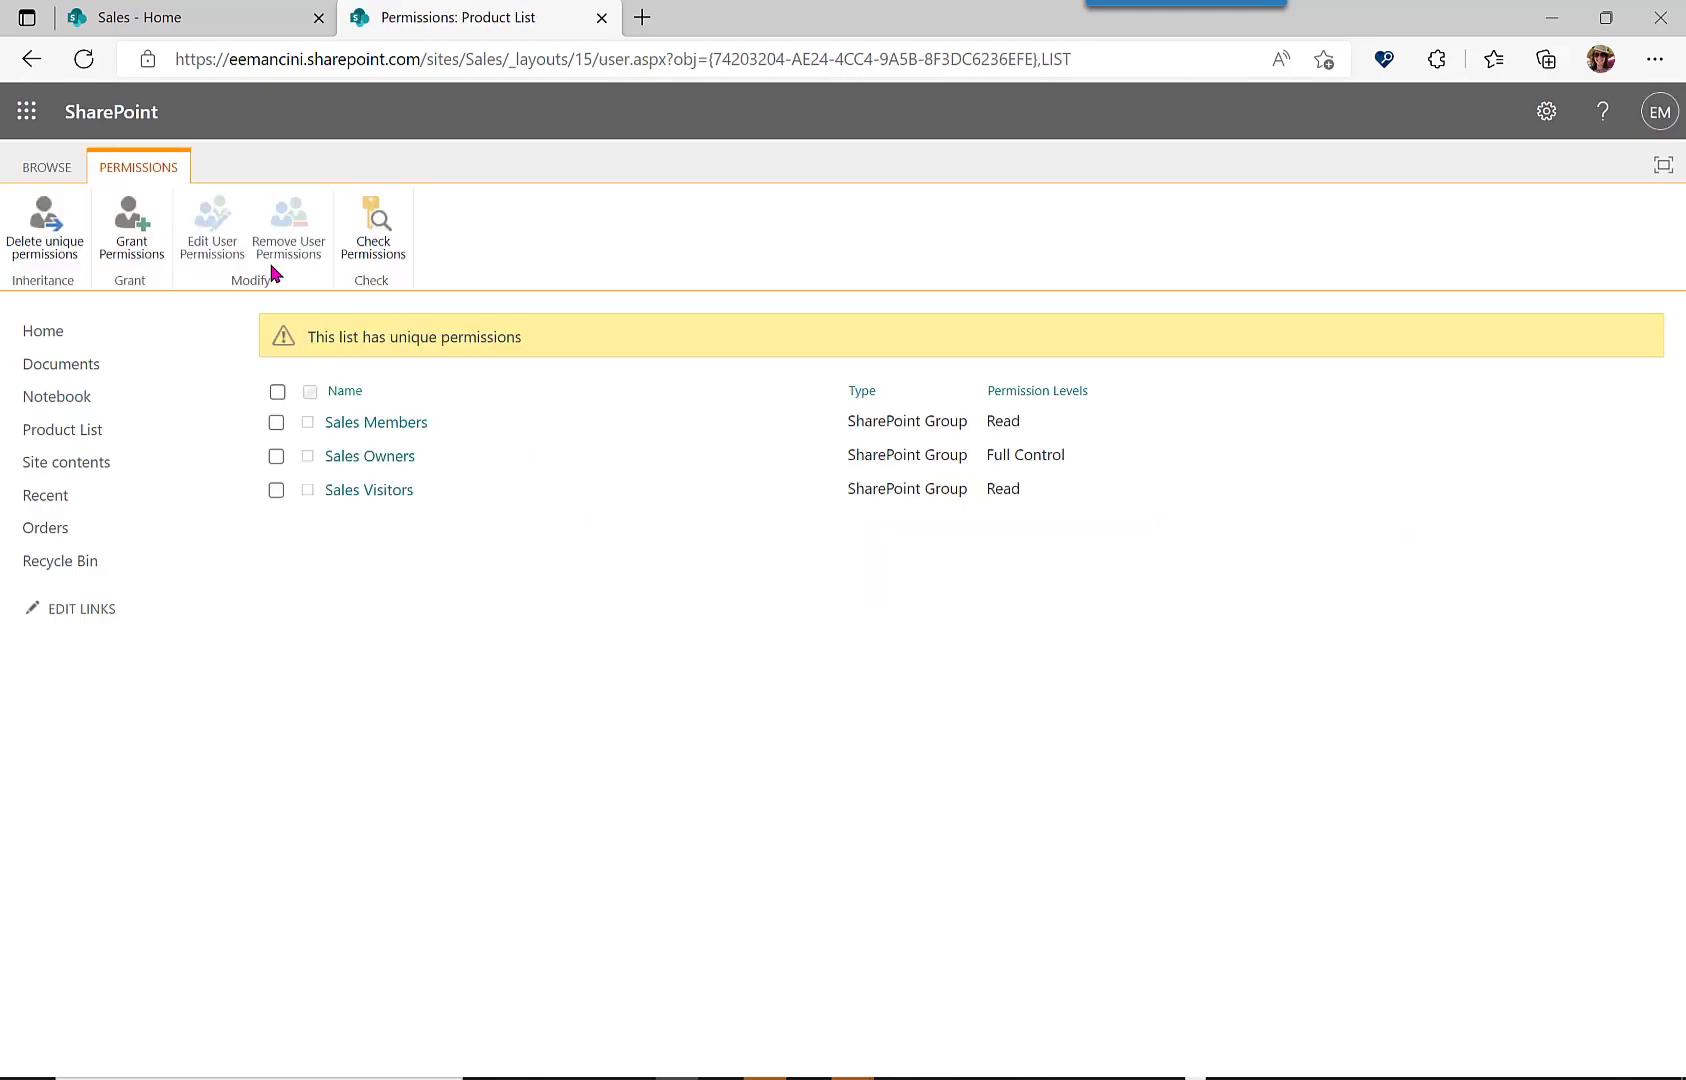
Grant Product Team Members Edit access to the Product List, with the email invitation turned off.
{"action": "left_click", "coordinate": [146, 255]}
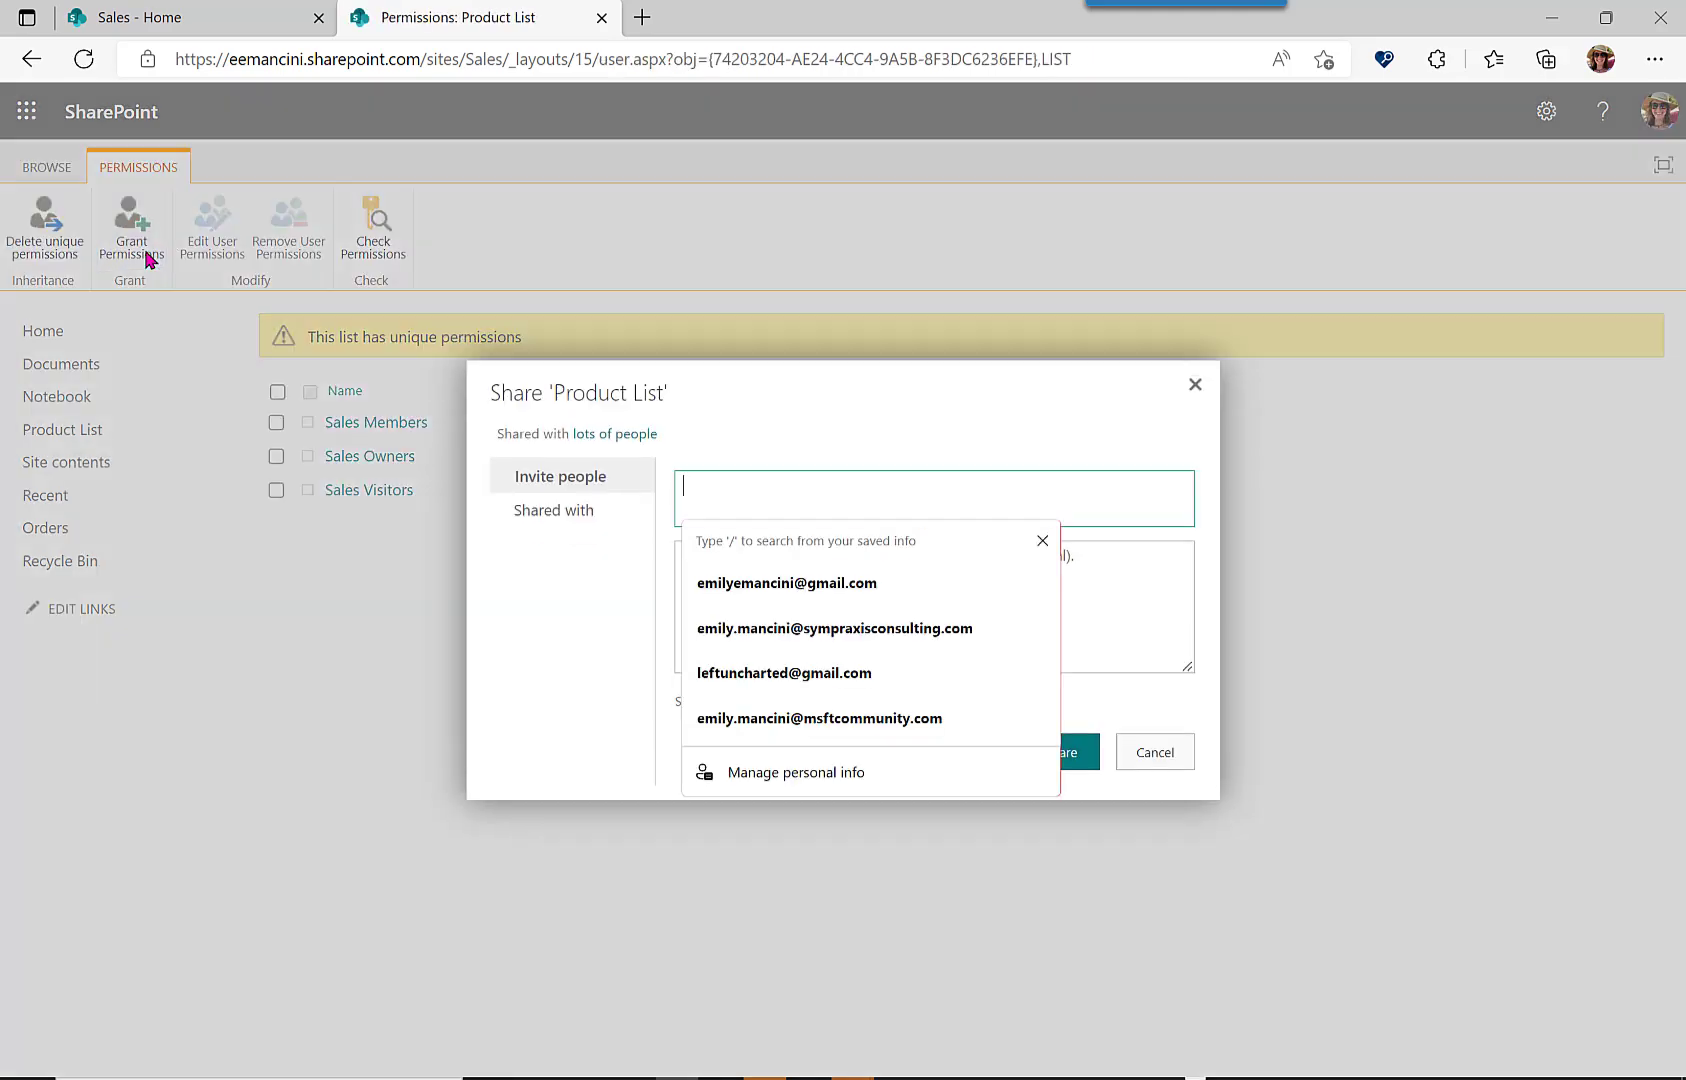
{"action": "left_click", "coordinate": [1044, 539]}
{"action": "type", "text": "prdo"}
{"action": "key", "text": "BackSpace"}
{"action": "key", "text": "BackSpace"}
{"action": "type", "text": "odcut"}
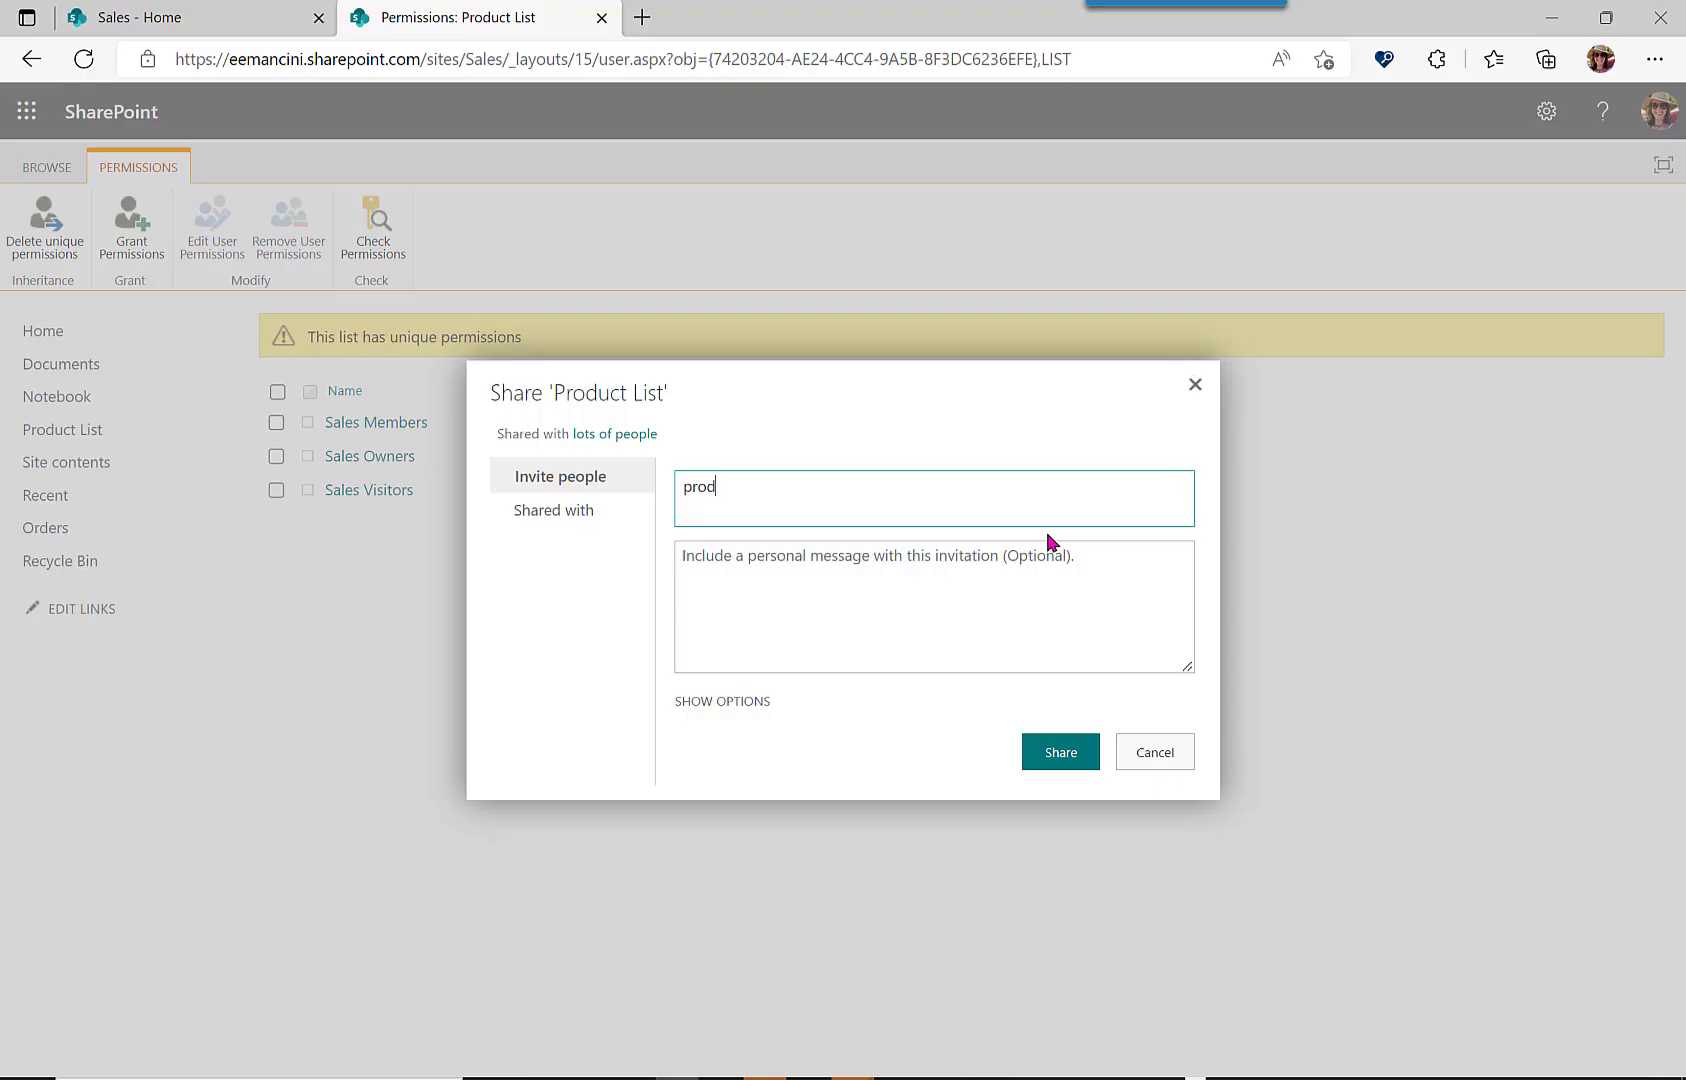
{"action": "key", "text": "BackSpace"}
{"action": "key", "text": "BackSpace"}
{"action": "key", "text": "BackSpace"}
{"action": "type", "text": "uct team"}
{"action": "left_click", "coordinate": [926, 543]}
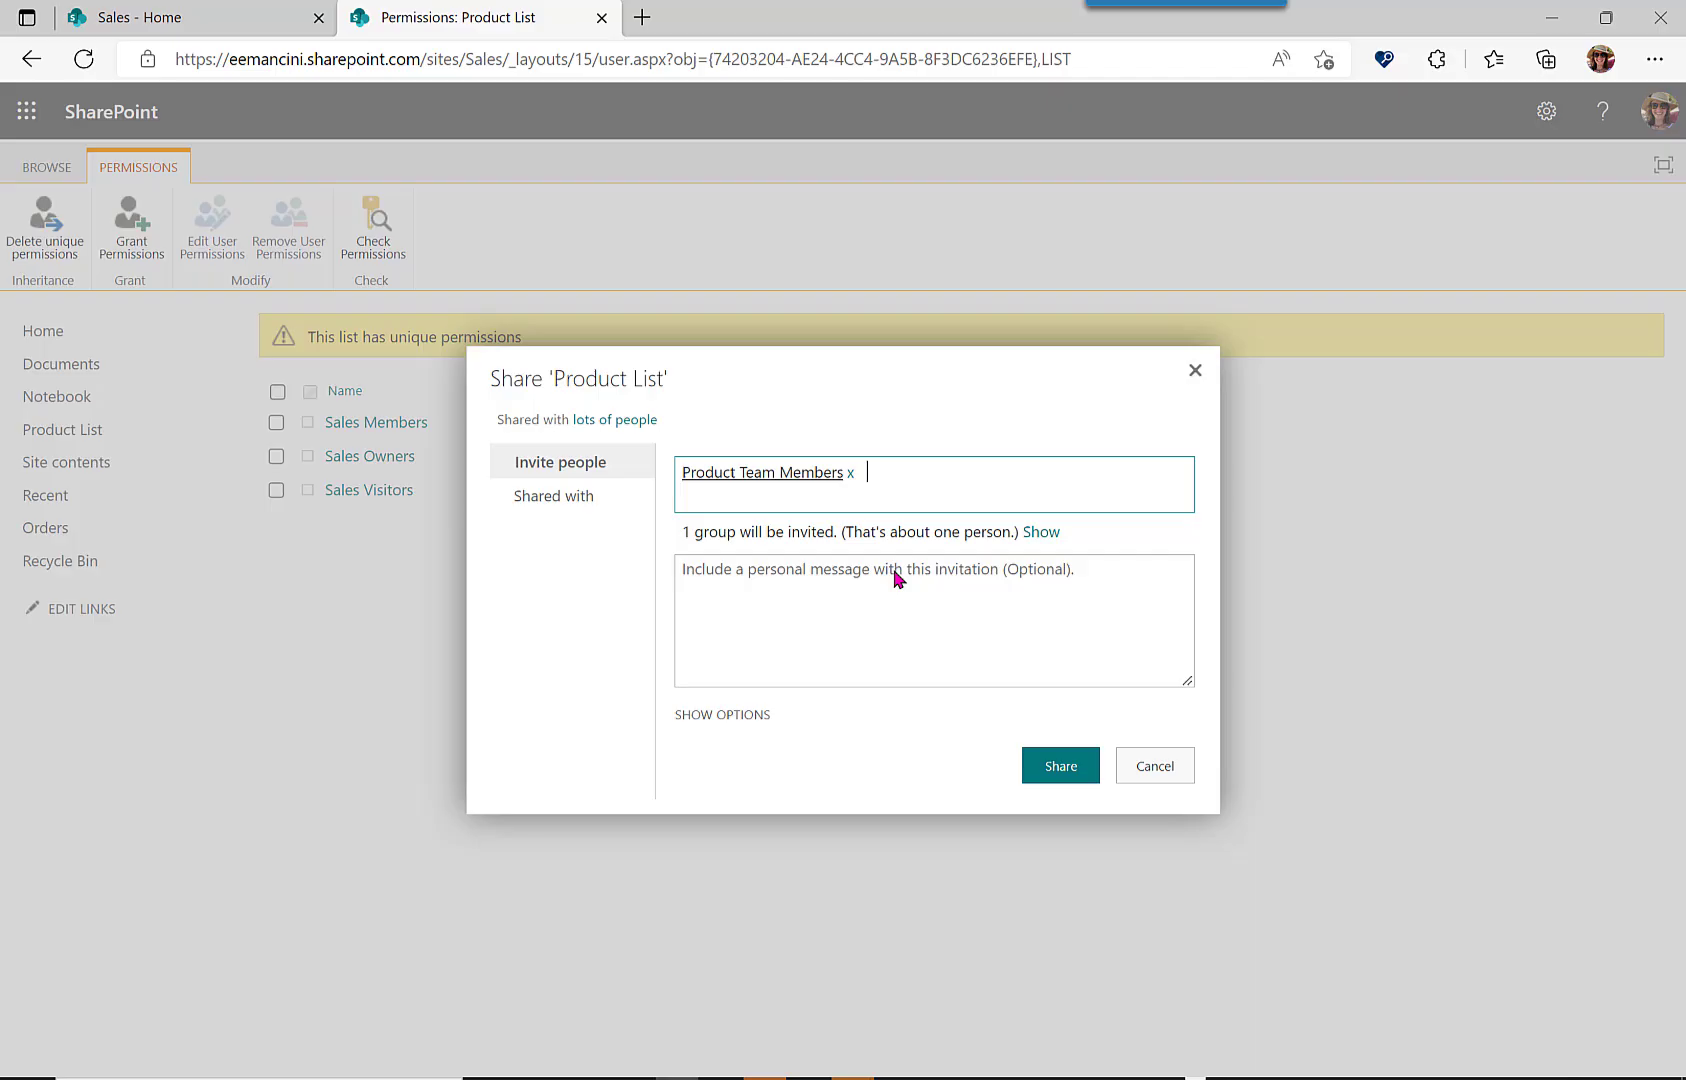
{"action": "left_click", "coordinate": [720, 716]}
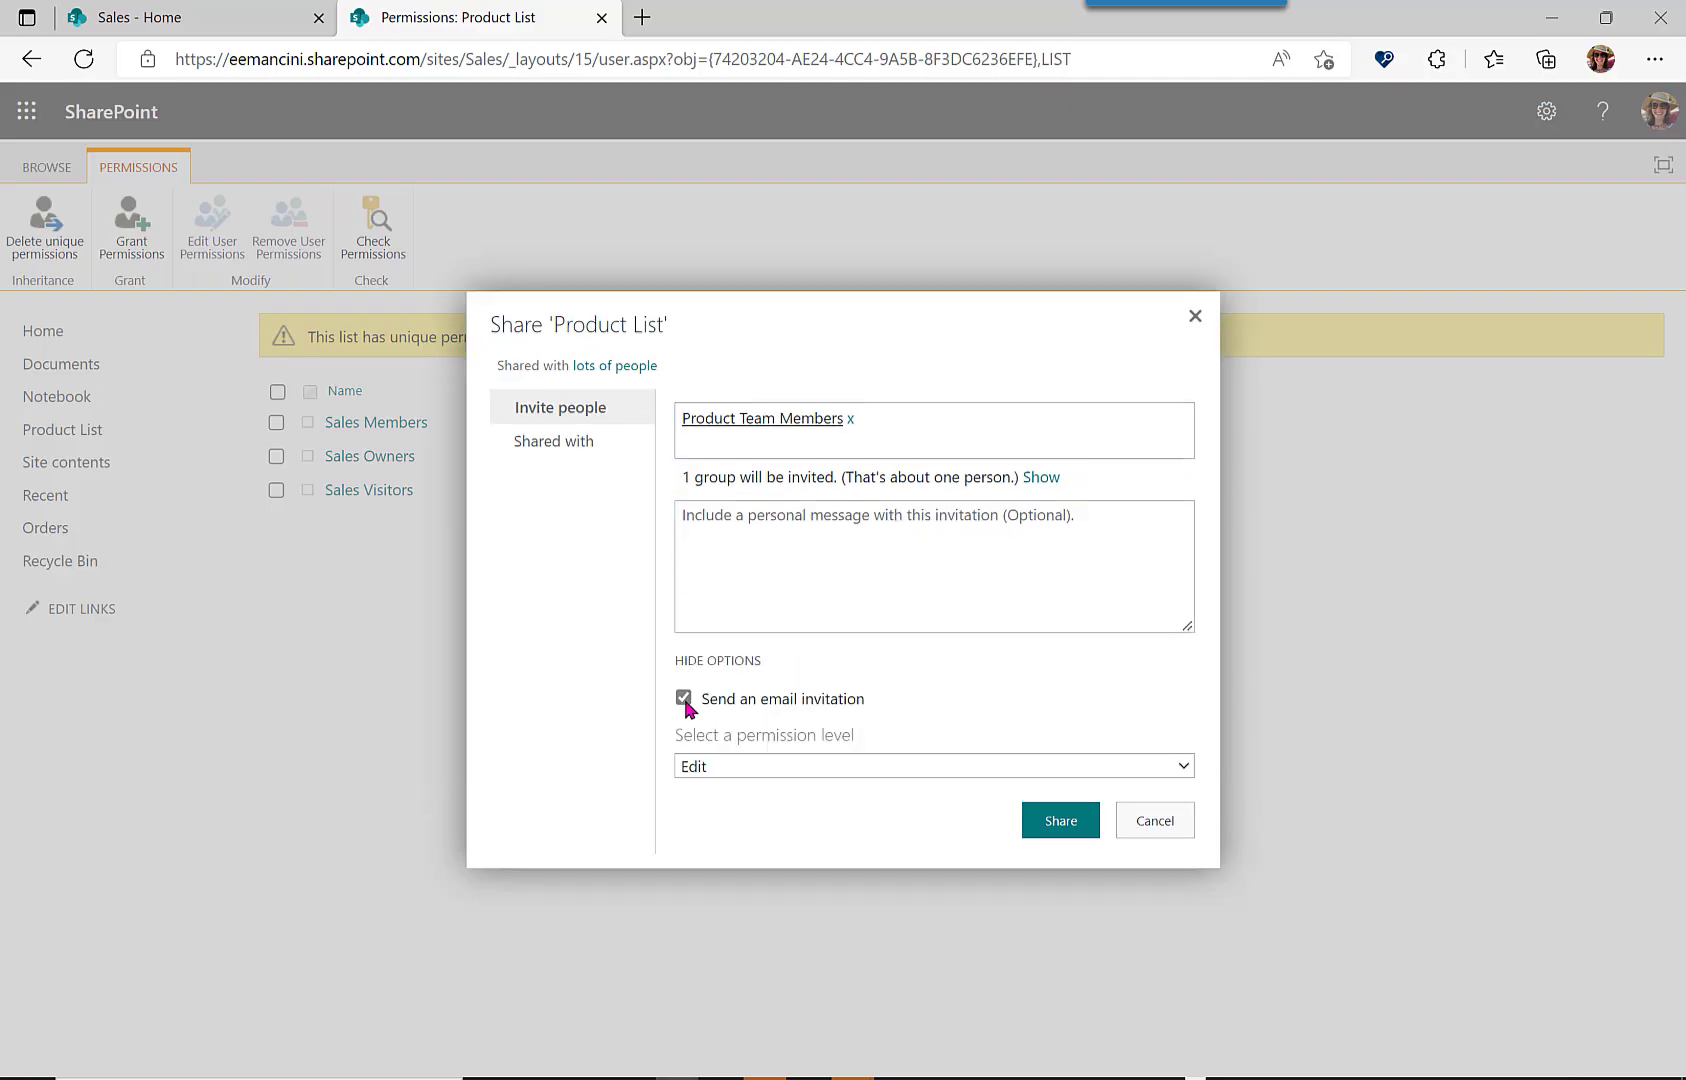
{"action": "left_click", "coordinate": [687, 700]}
{"action": "left_click", "coordinate": [1054, 818]}
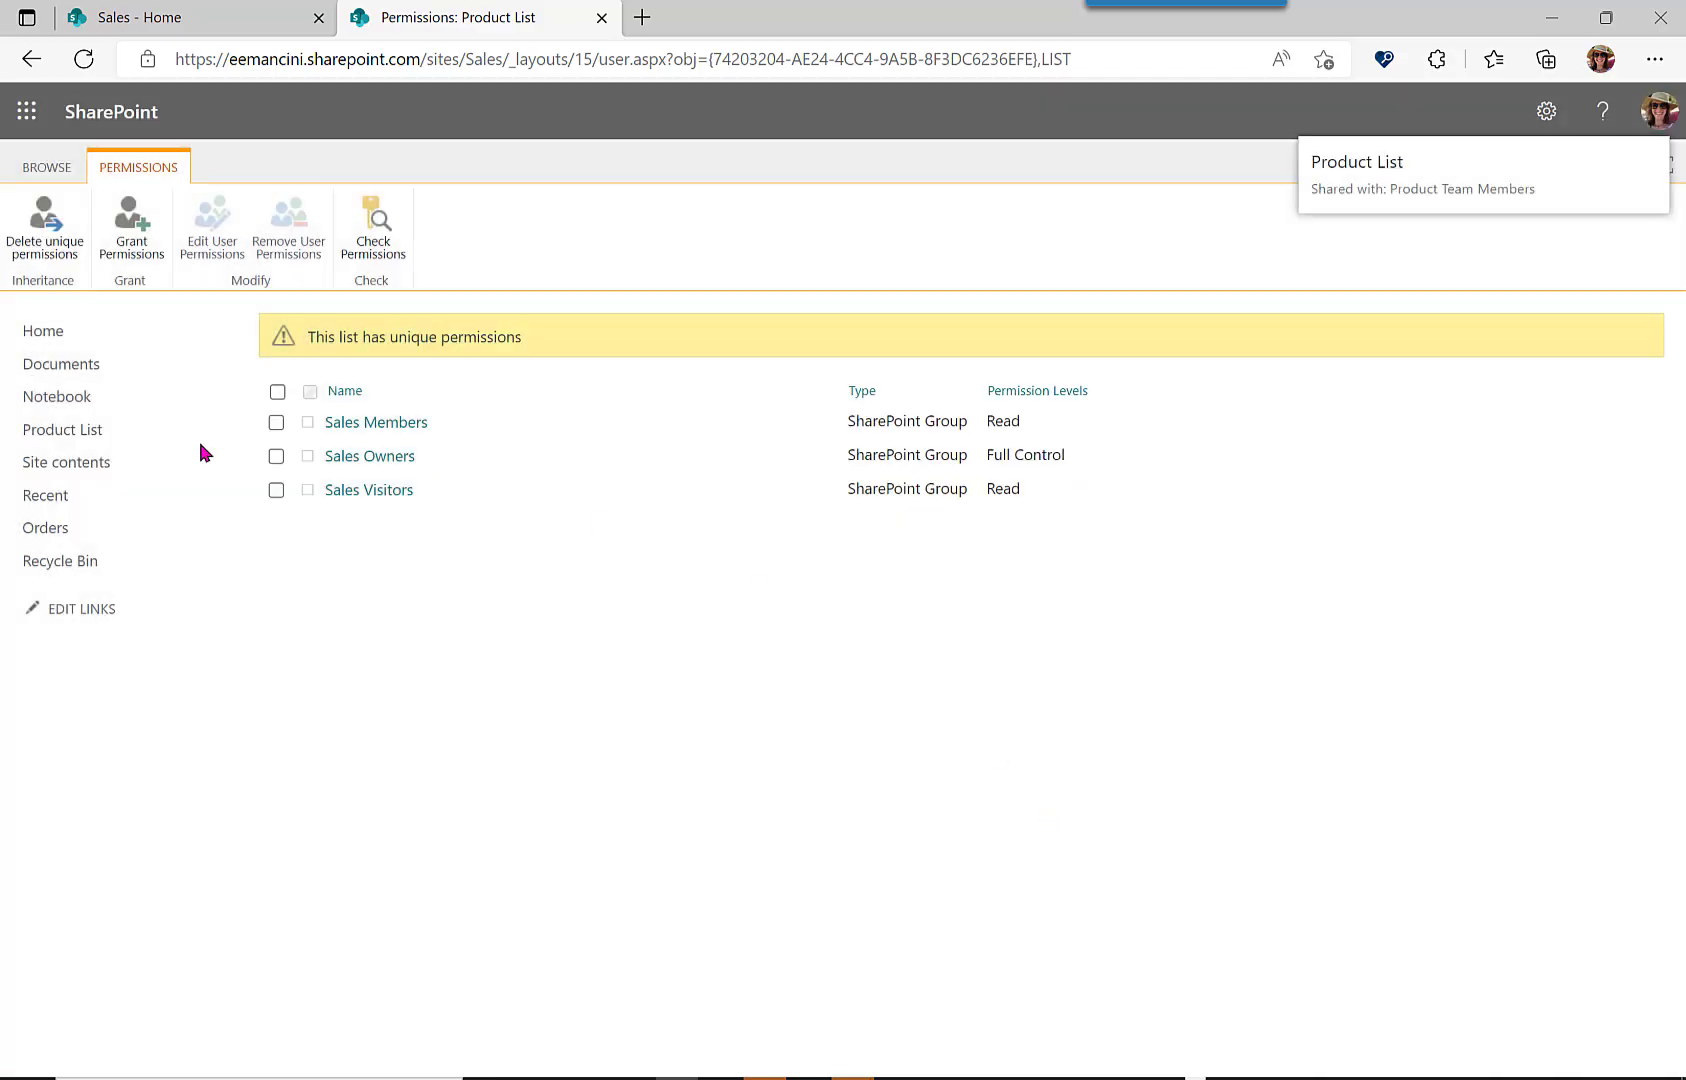
Go from the Product List to the empty Orders list.
{"action": "left_click", "coordinate": [97, 431]}
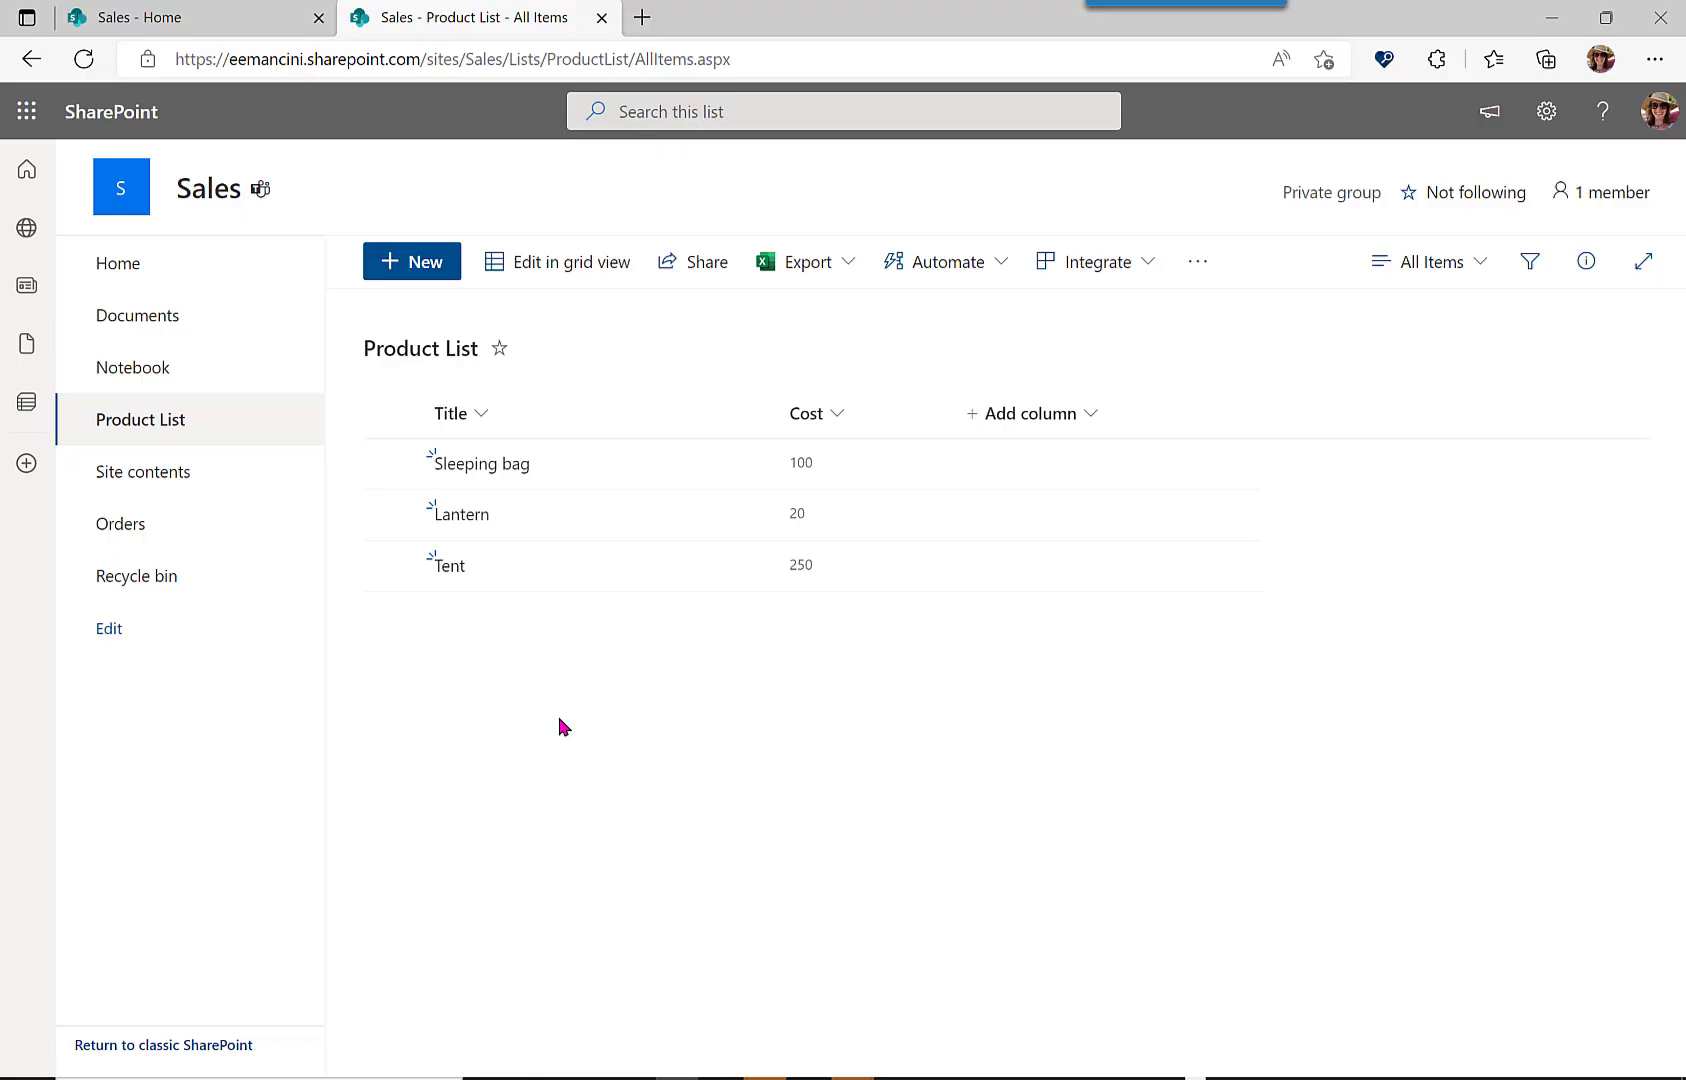
{"action": "left_click", "coordinate": [138, 542]}
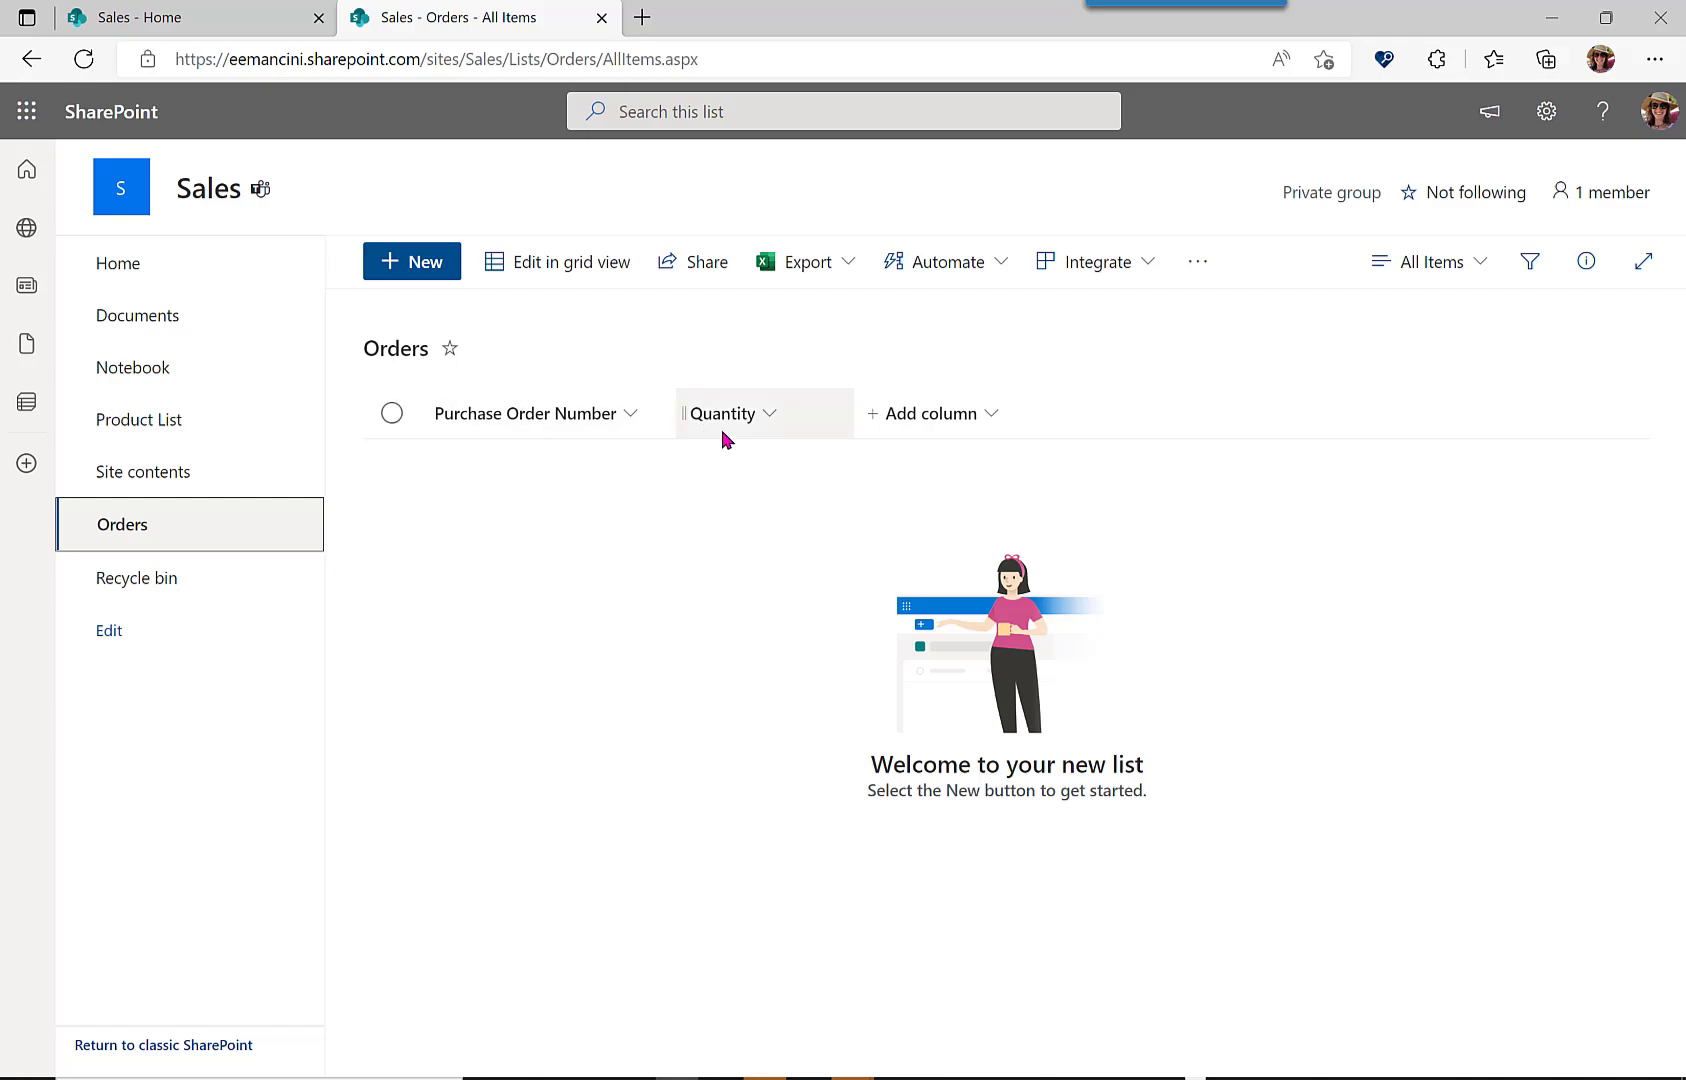
Stop the Orders list inheriting site permissions so it has unique permissions.
{"action": "left_click", "coordinate": [1547, 111]}
{"action": "left_click", "coordinate": [1371, 364]}
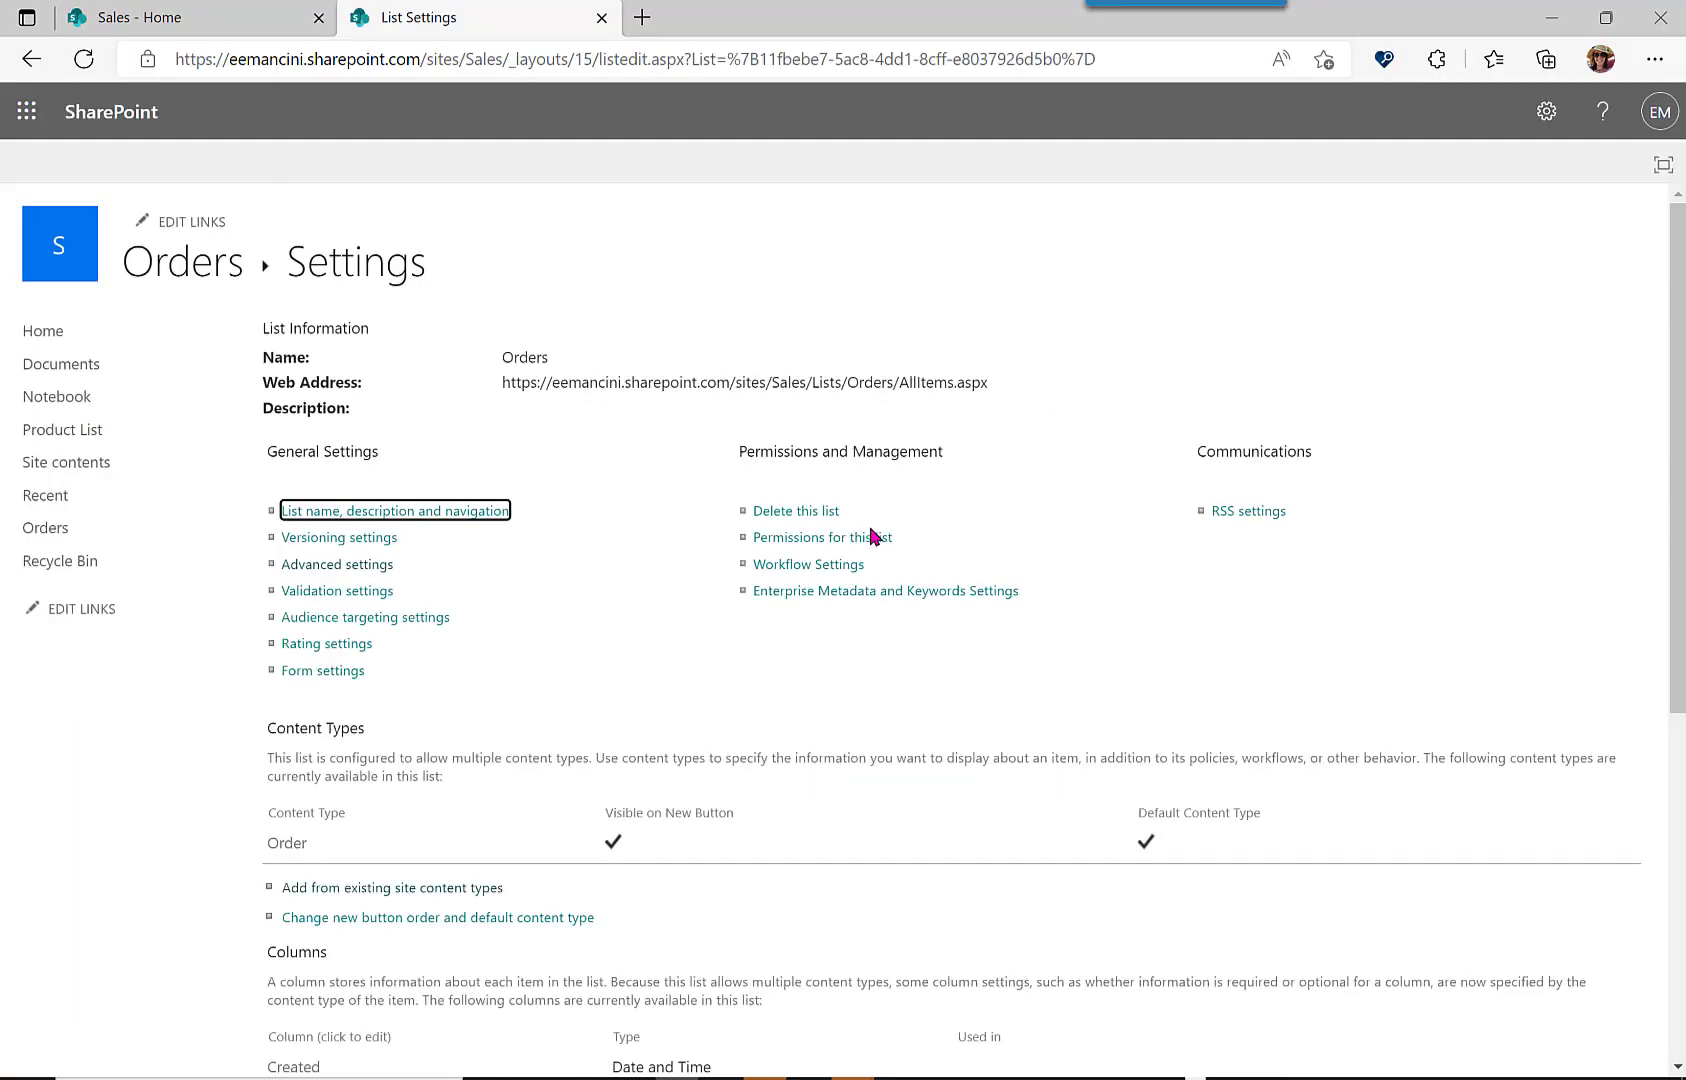
{"action": "left_click", "coordinate": [871, 538]}
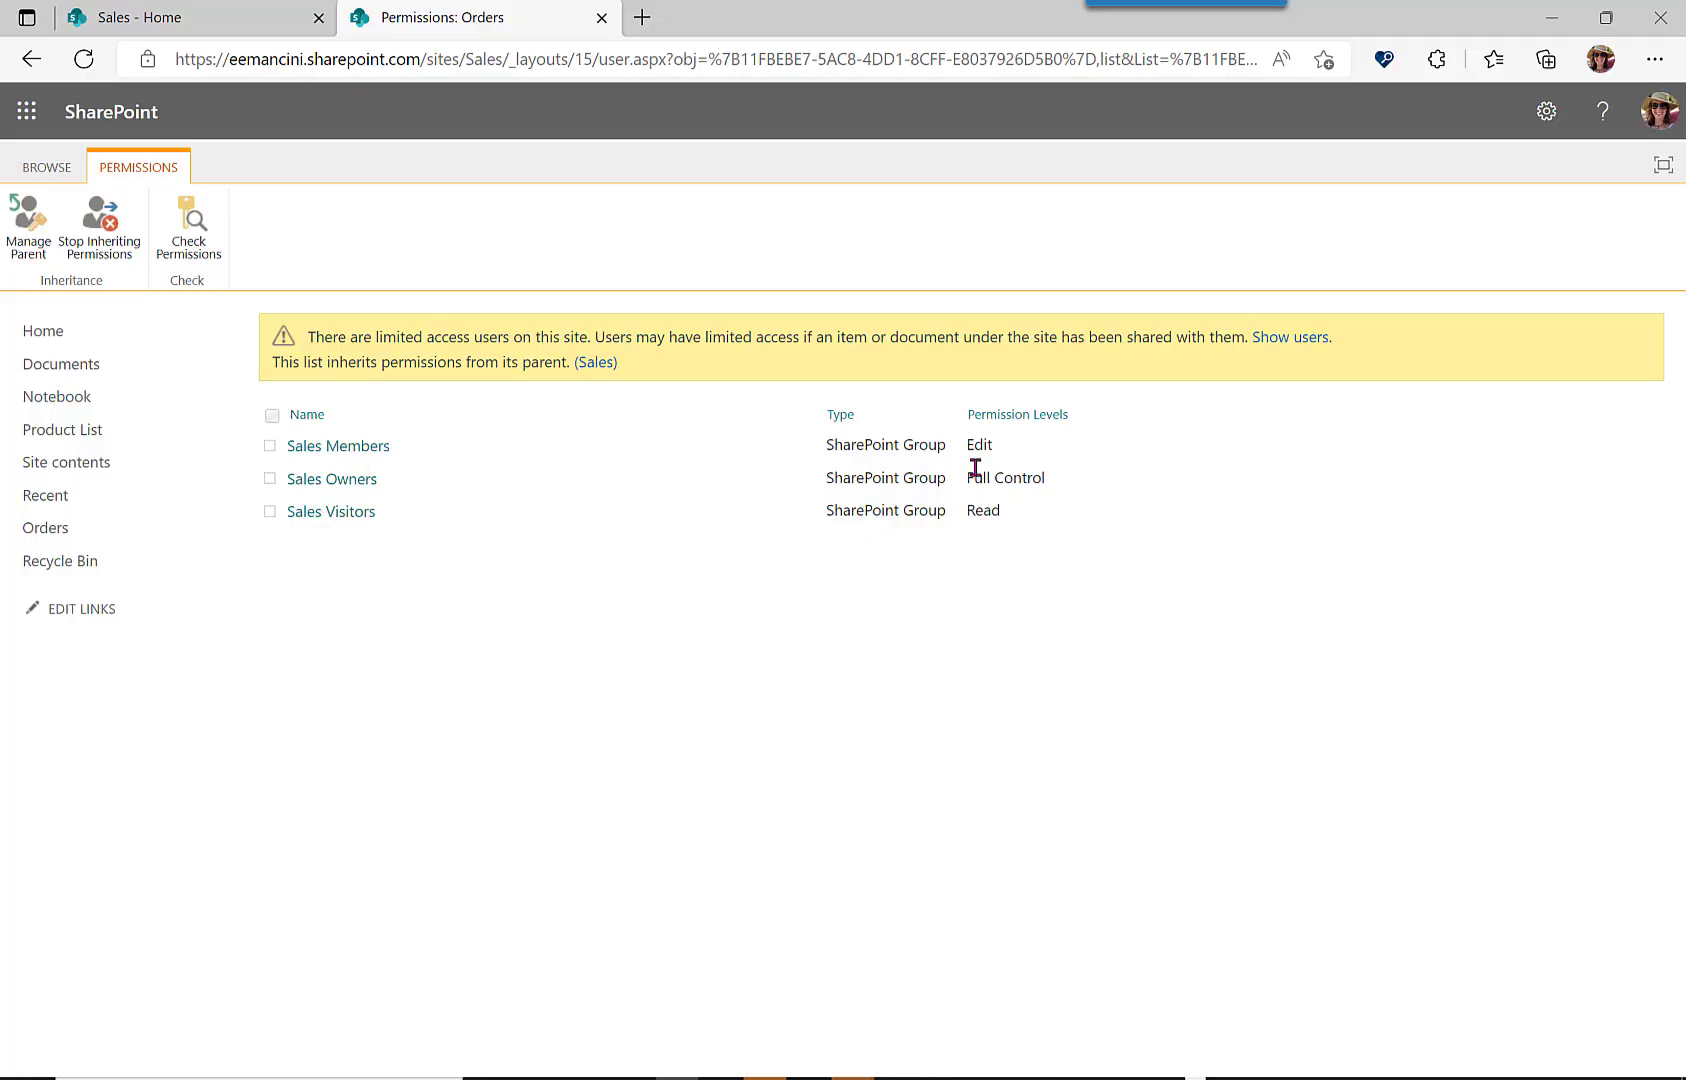
{"action": "left_click", "coordinate": [97, 226]}
{"action": "left_click", "coordinate": [931, 232]}
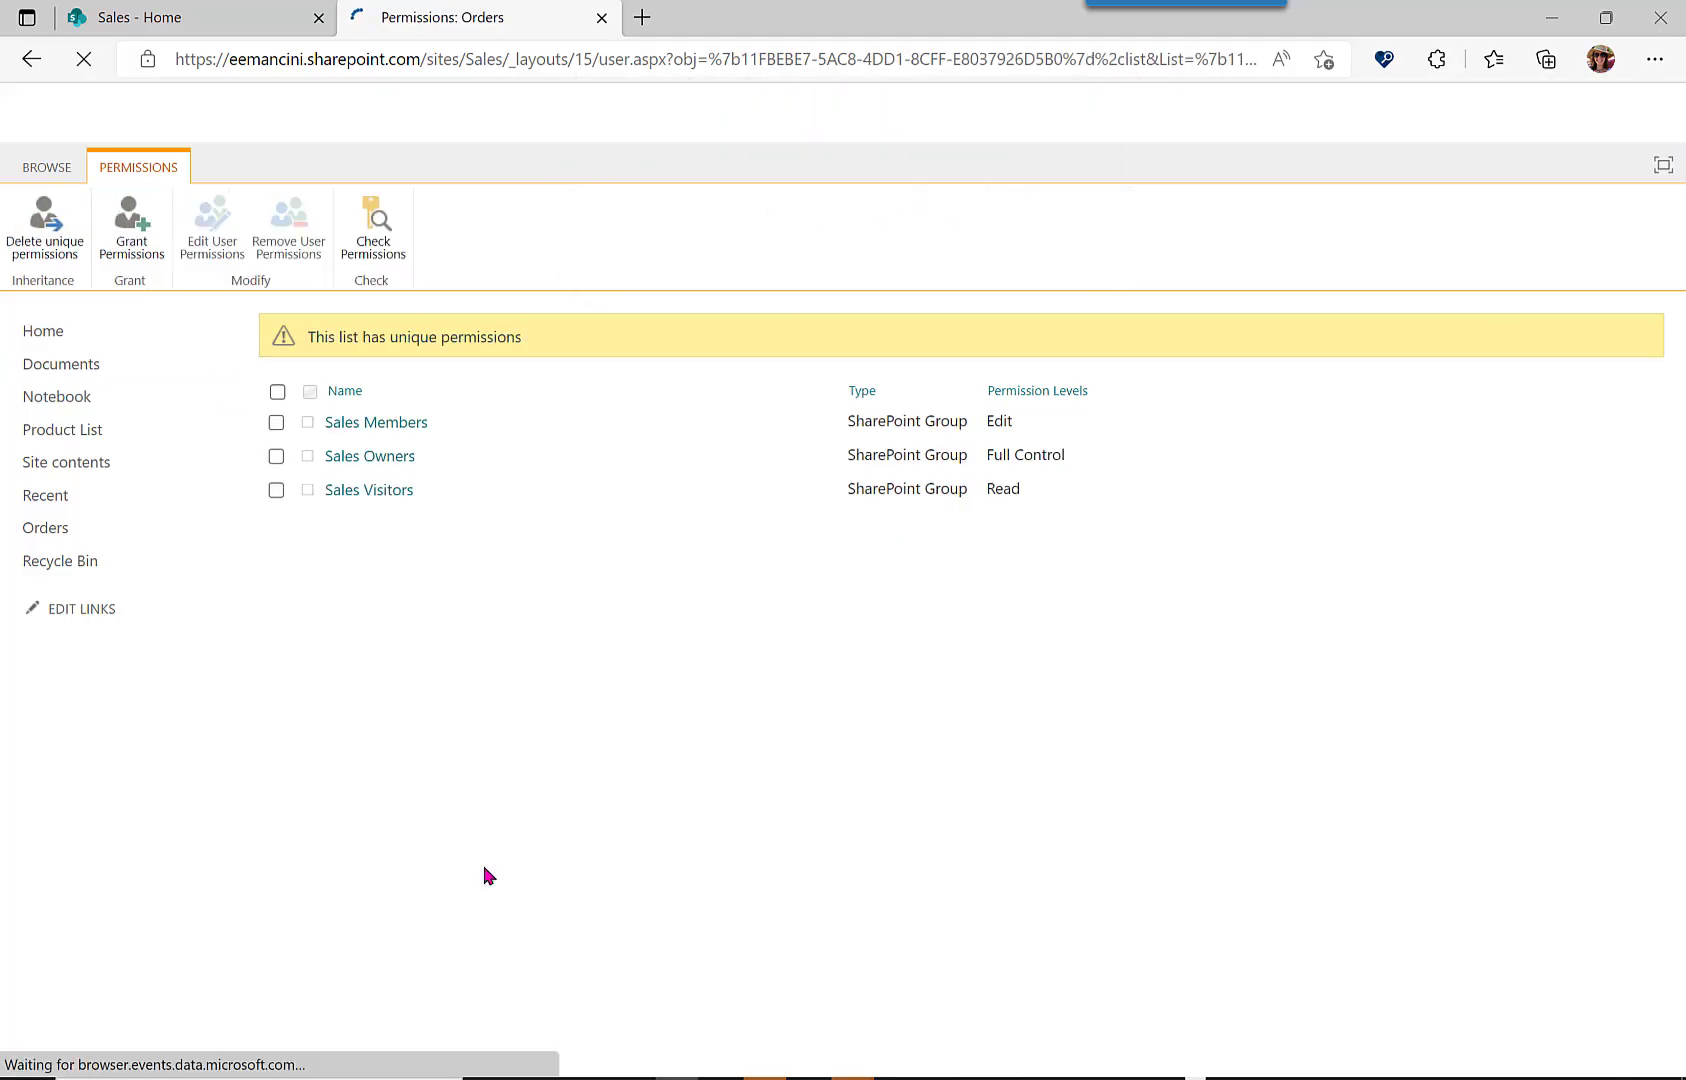
Share Orders with Product Team Members at Read level, with no email invitation.
{"action": "left_click", "coordinate": [130, 262]}
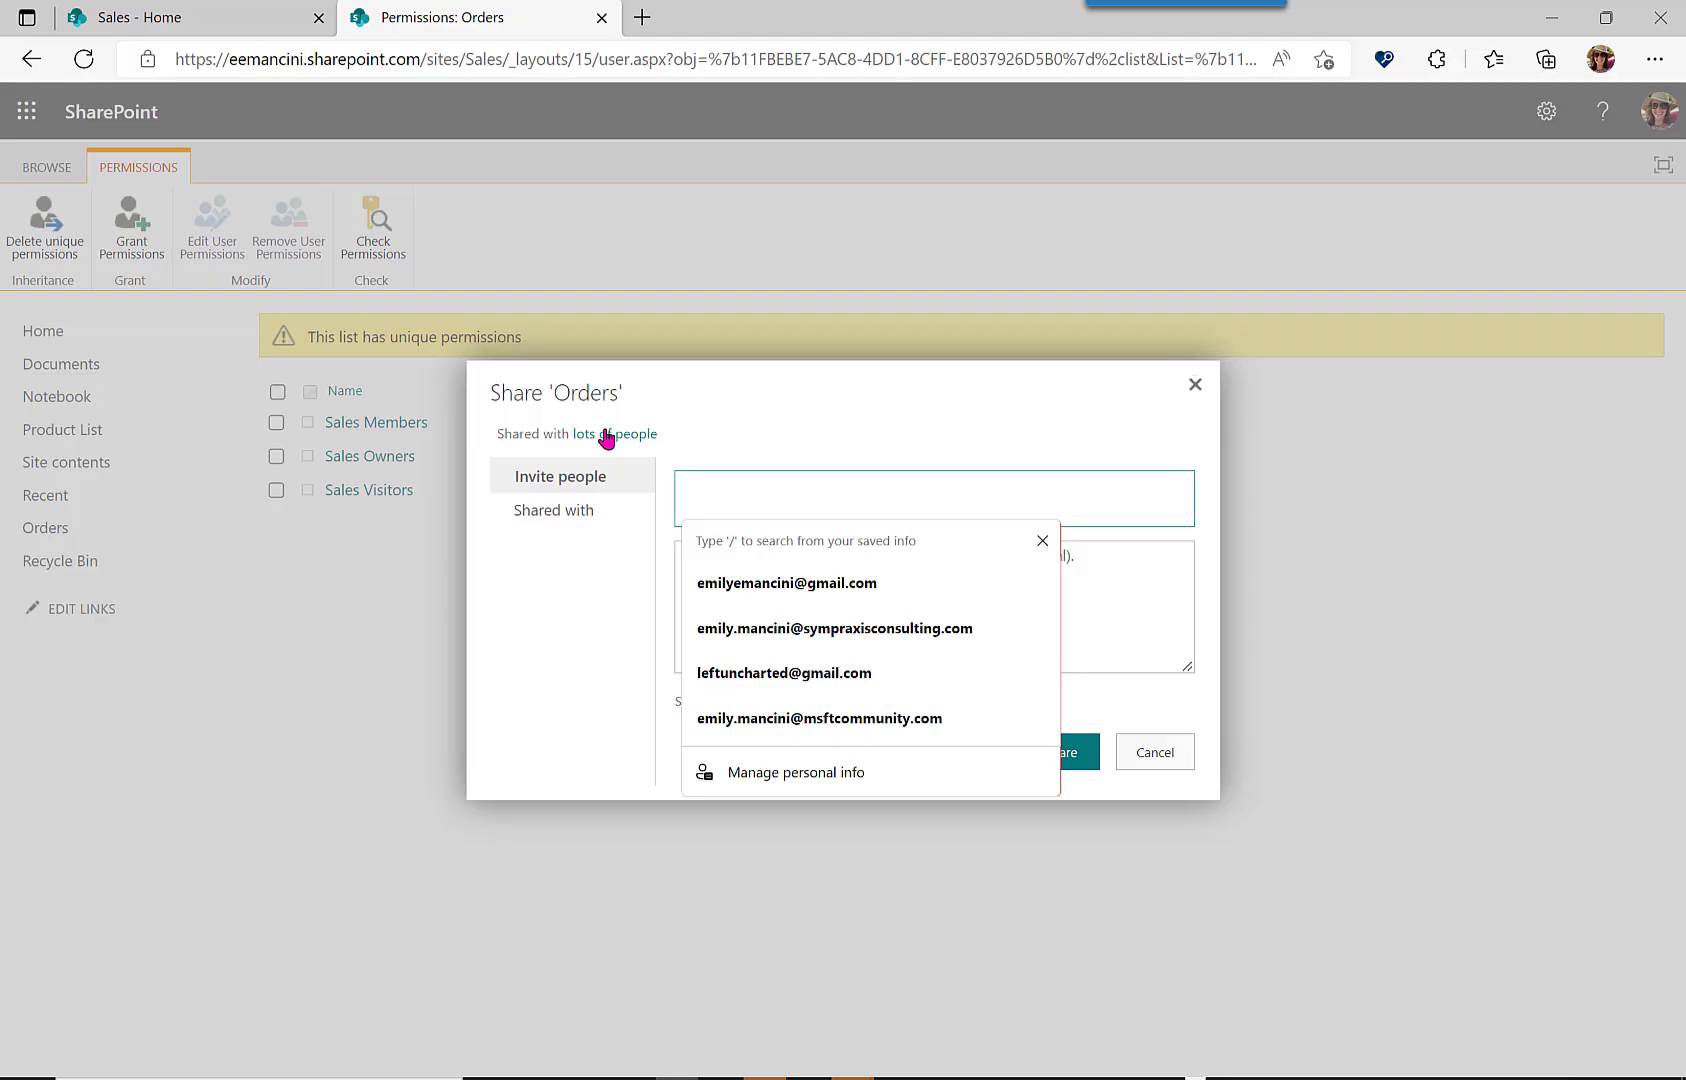
{"action": "left_click", "coordinate": [1040, 542]}
{"action": "left_click", "coordinate": [858, 482]}
{"action": "type", "text": "produ"}
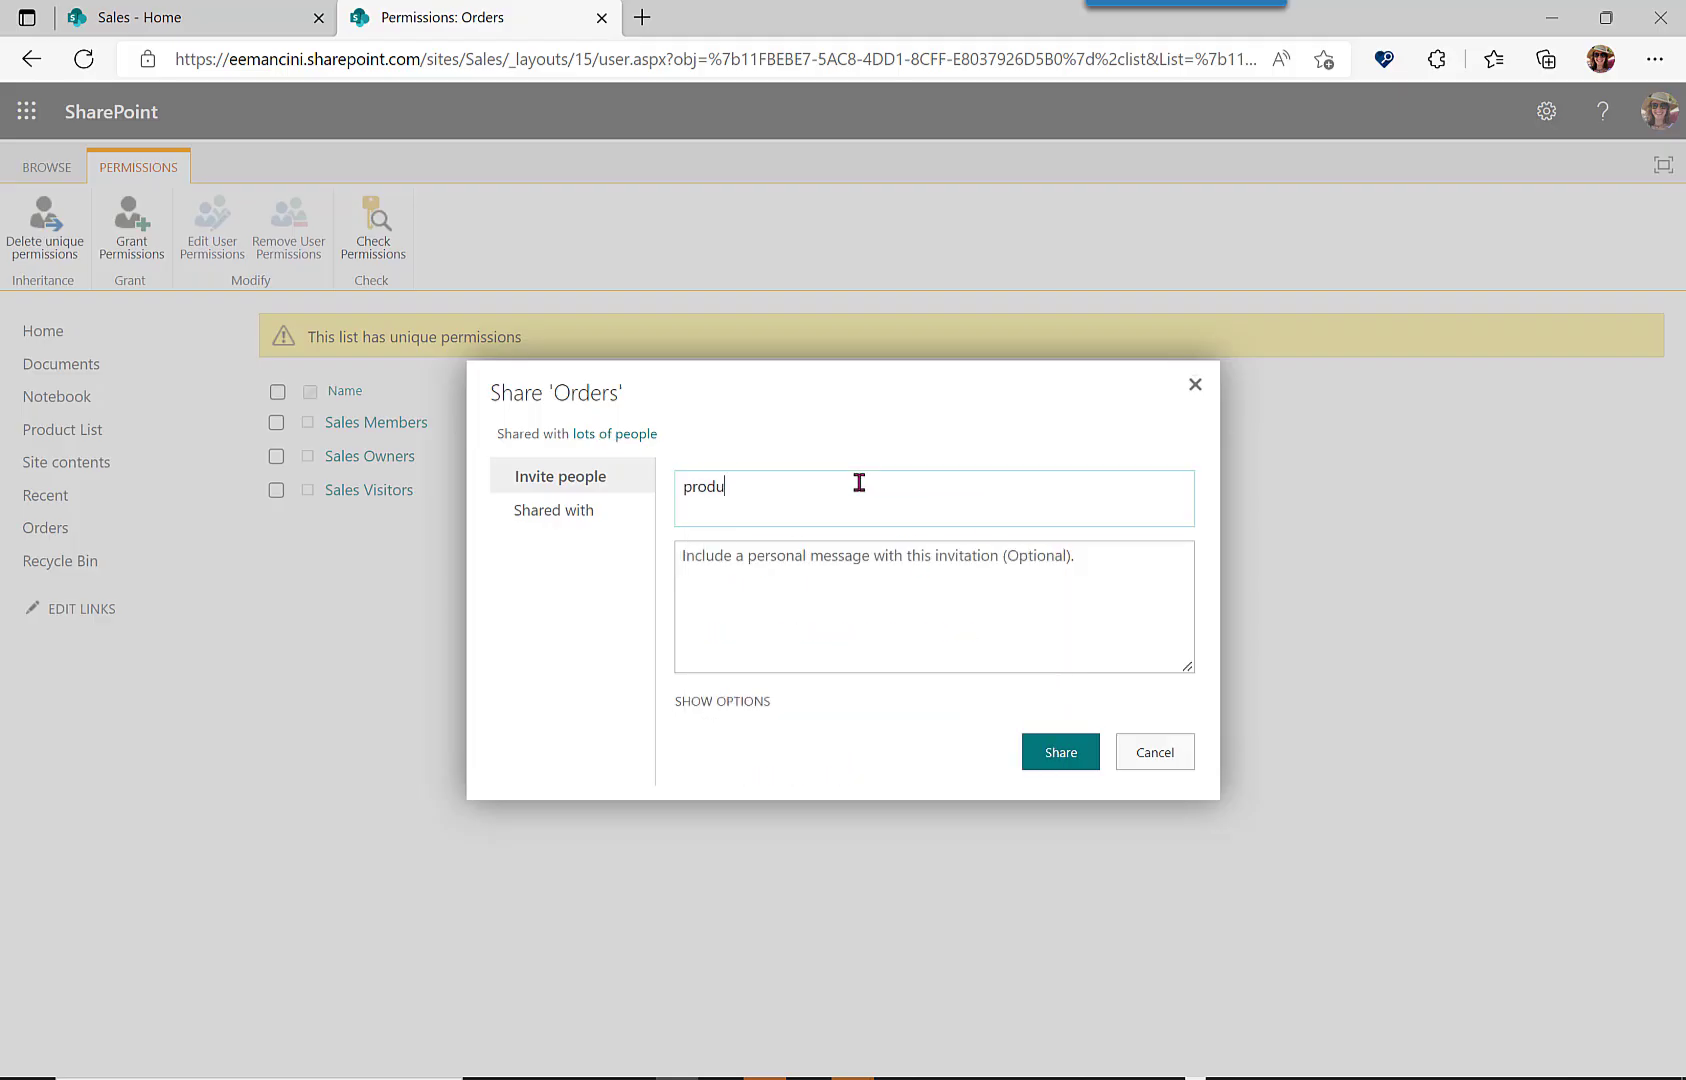
{"action": "type", "text": "ct team"}
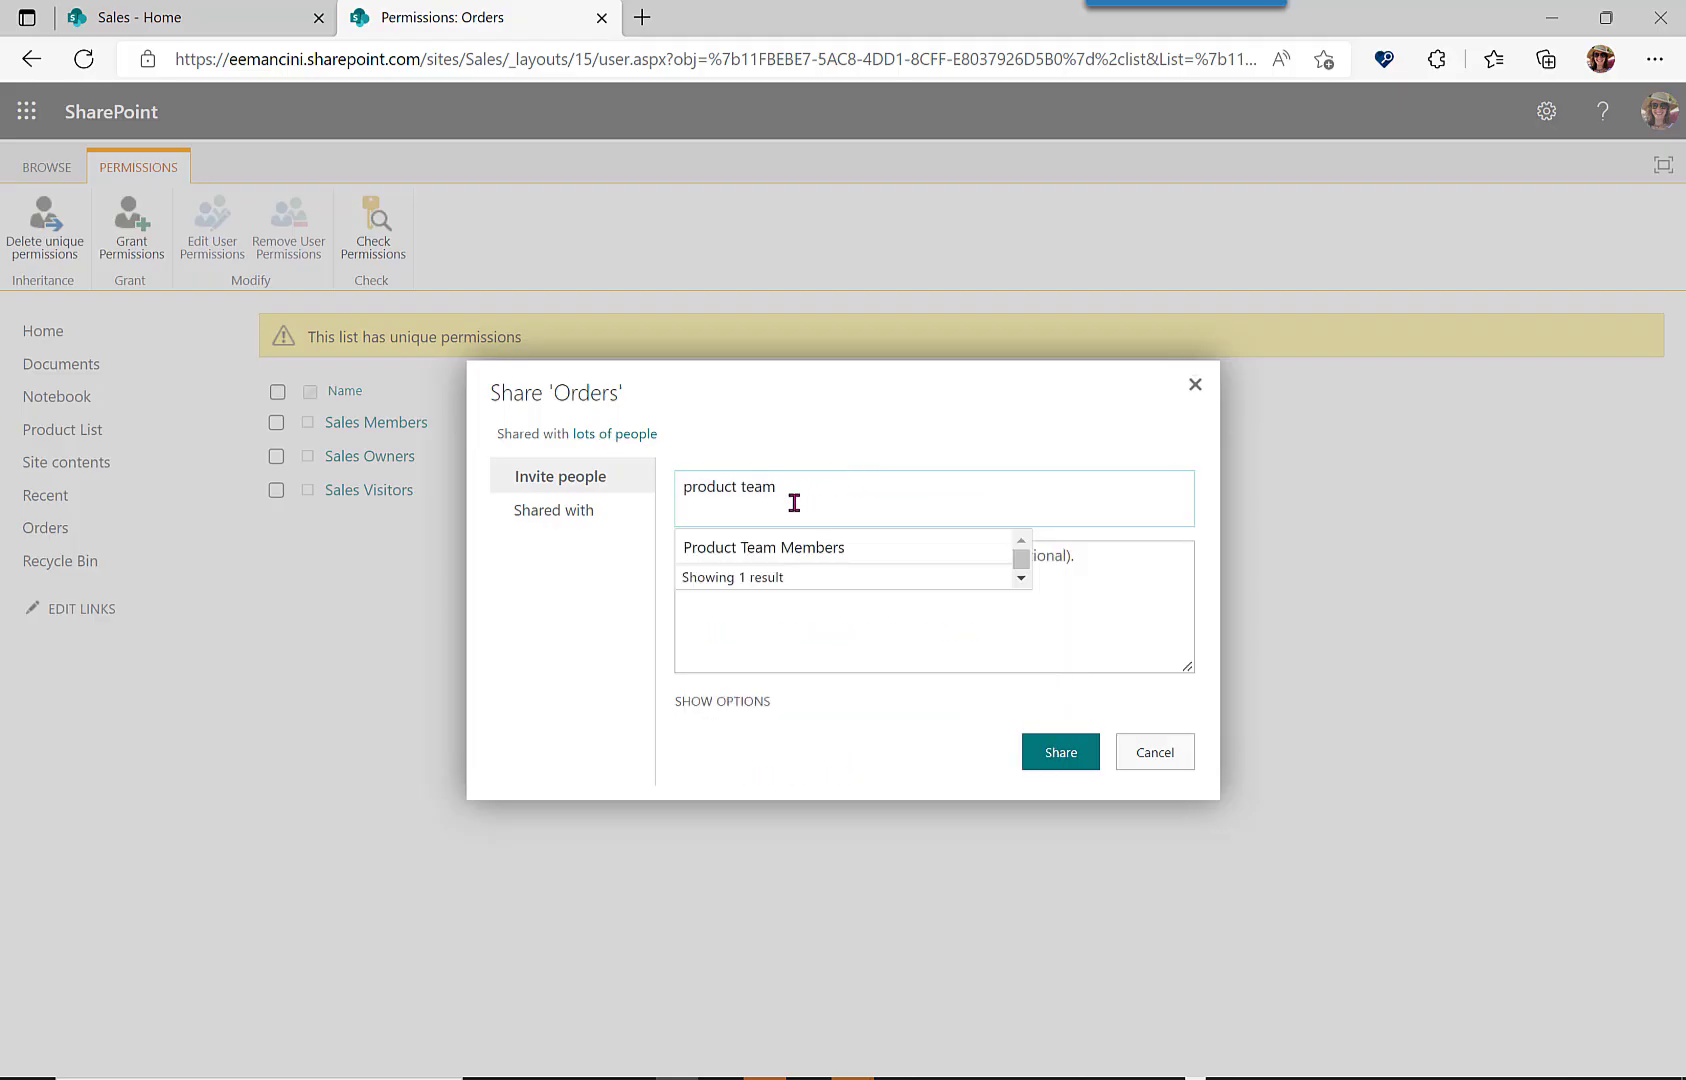
{"action": "left_click", "coordinate": [773, 545]}
{"action": "left_click", "coordinate": [716, 702]}
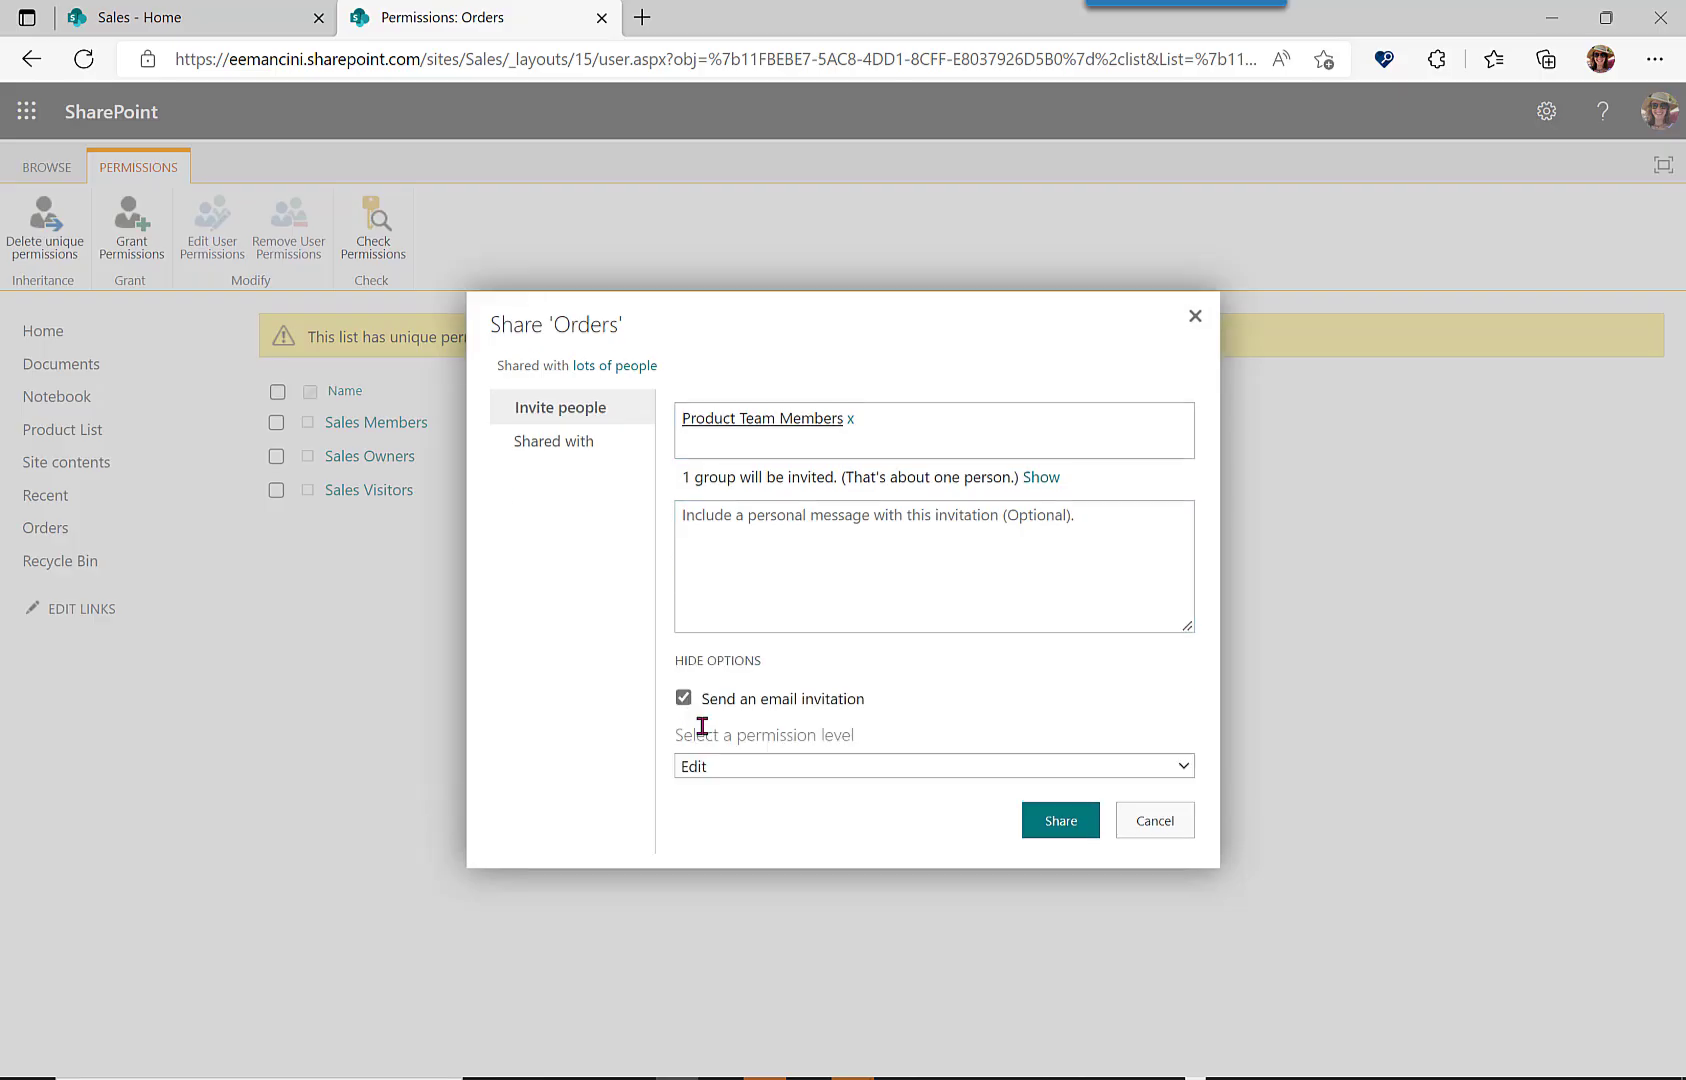
{"action": "left_click", "coordinate": [684, 699]}
{"action": "left_click", "coordinate": [708, 768]}
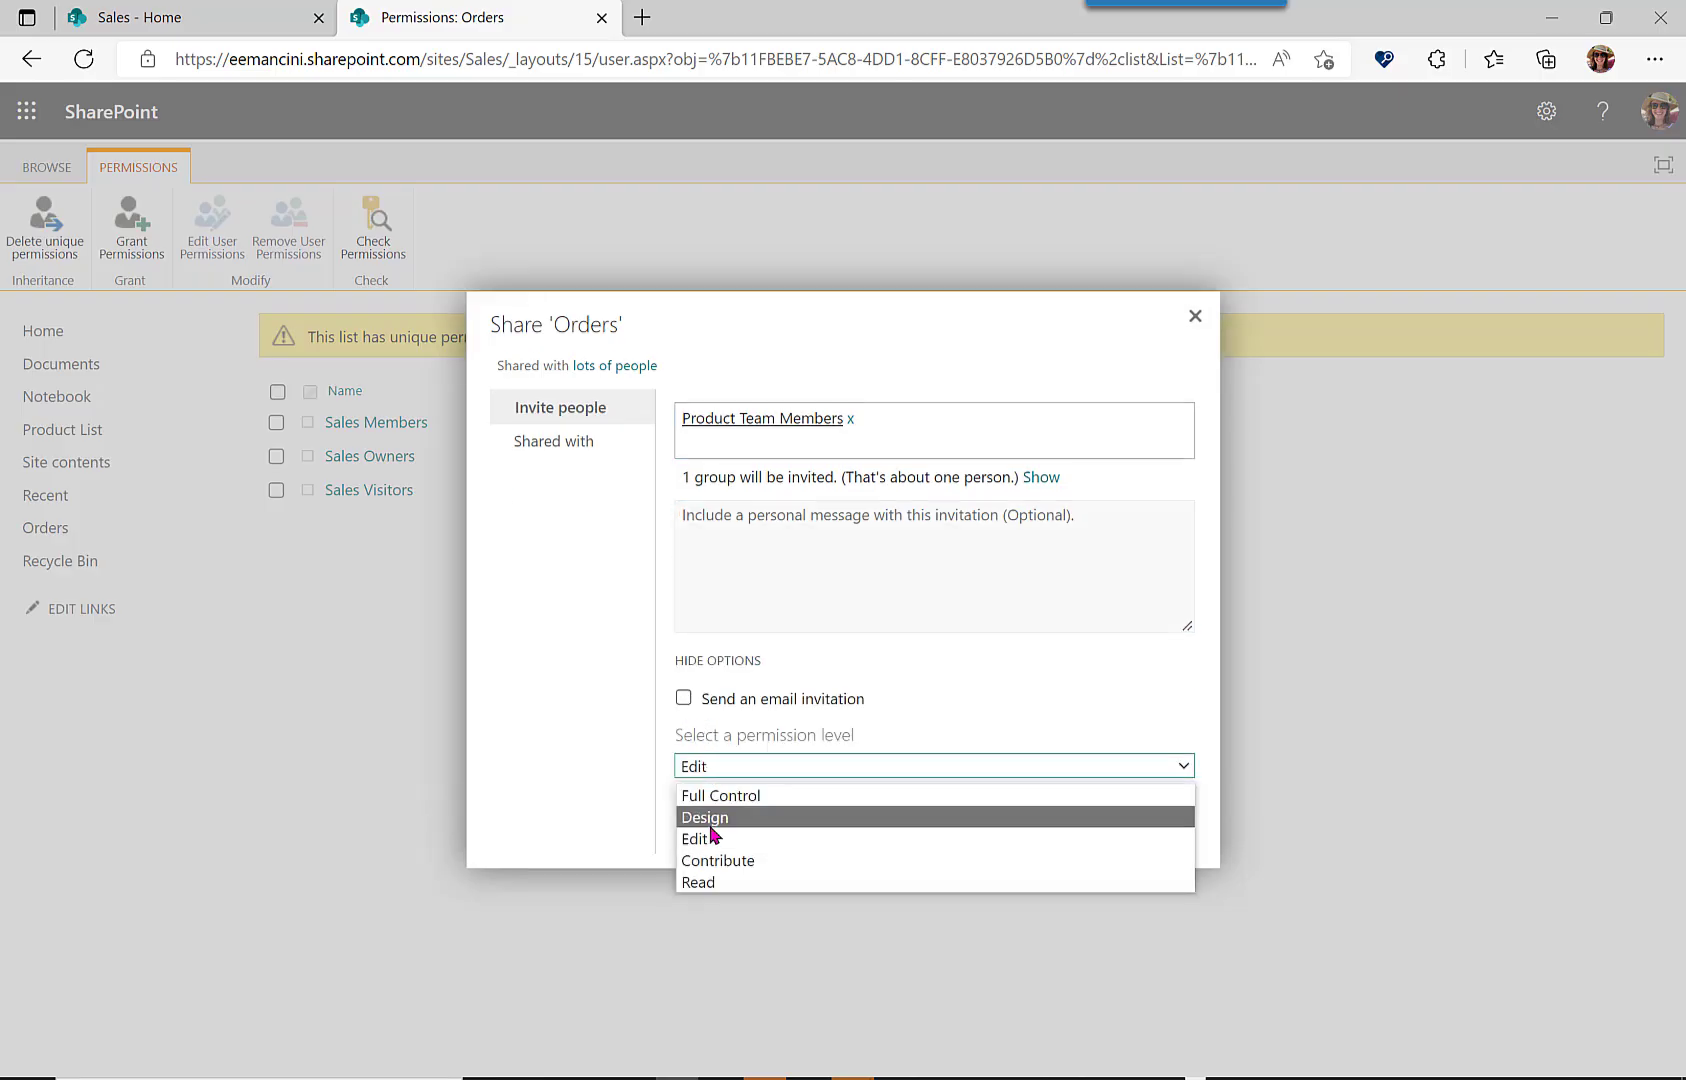
{"action": "left_click", "coordinate": [698, 882]}
{"action": "left_click", "coordinate": [1030, 818]}
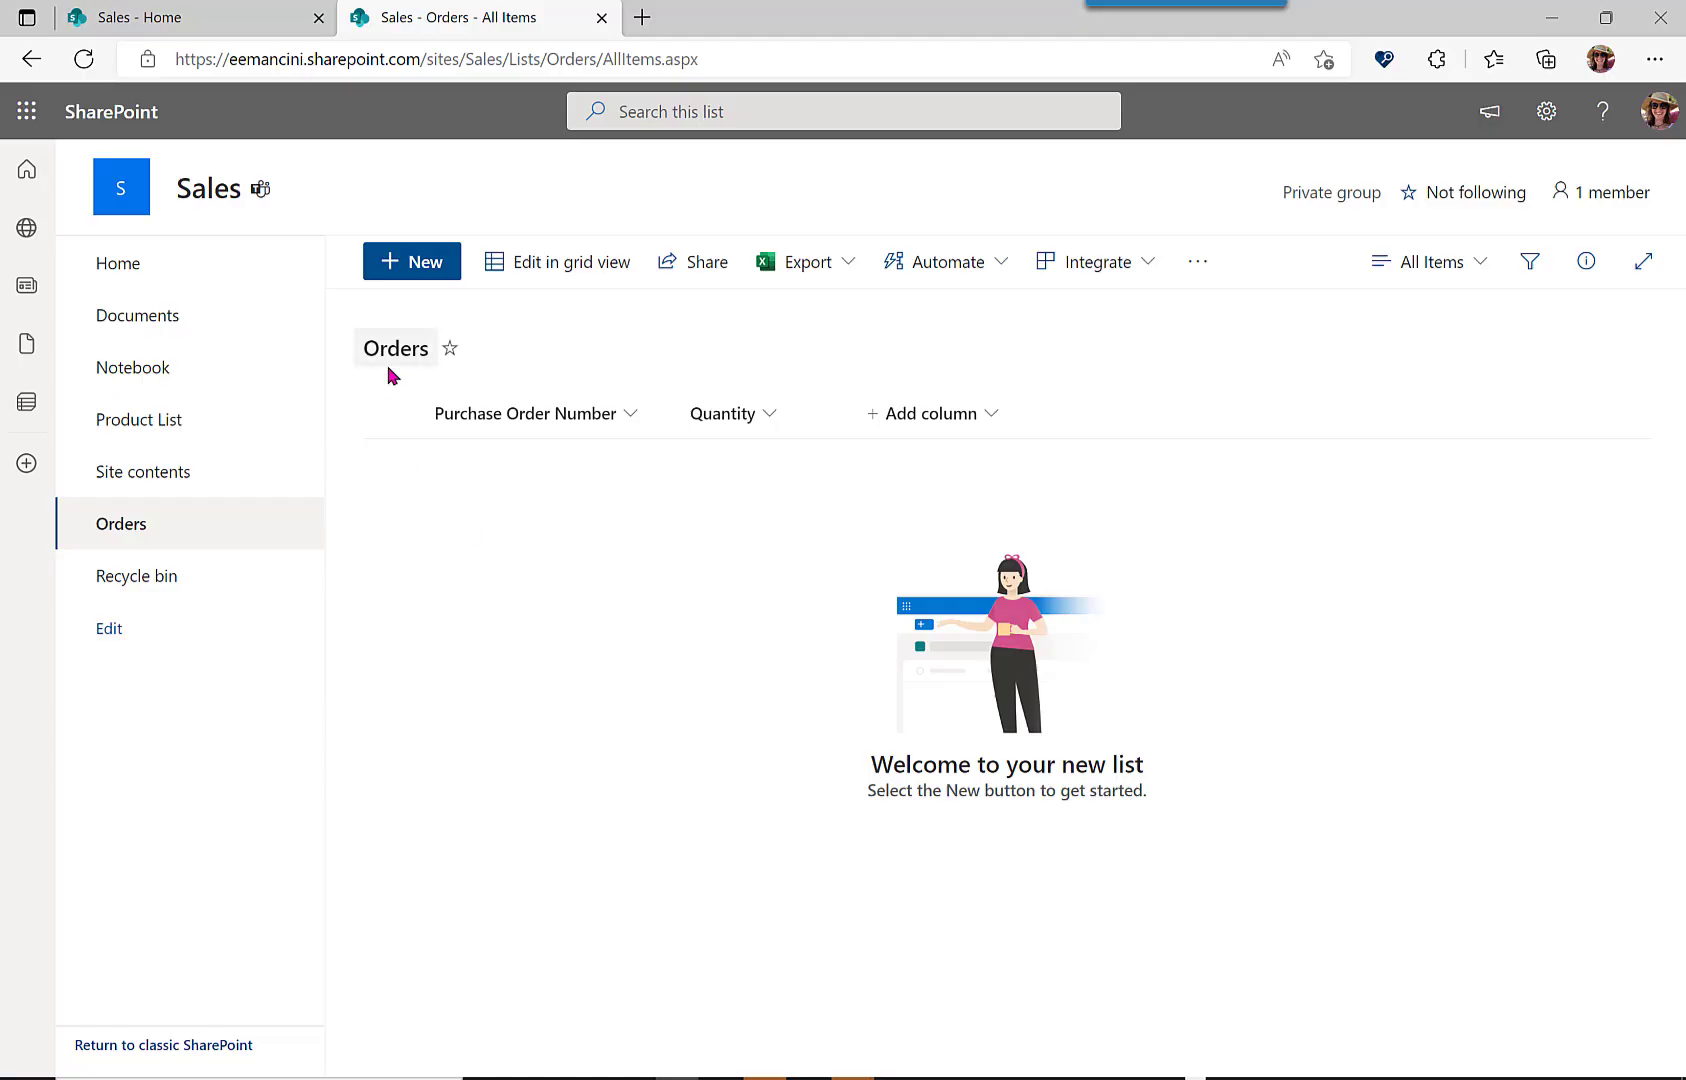
In the Orders list settings, create a new column named Product of type Lookup.
{"action": "left_click", "coordinate": [1535, 124]}
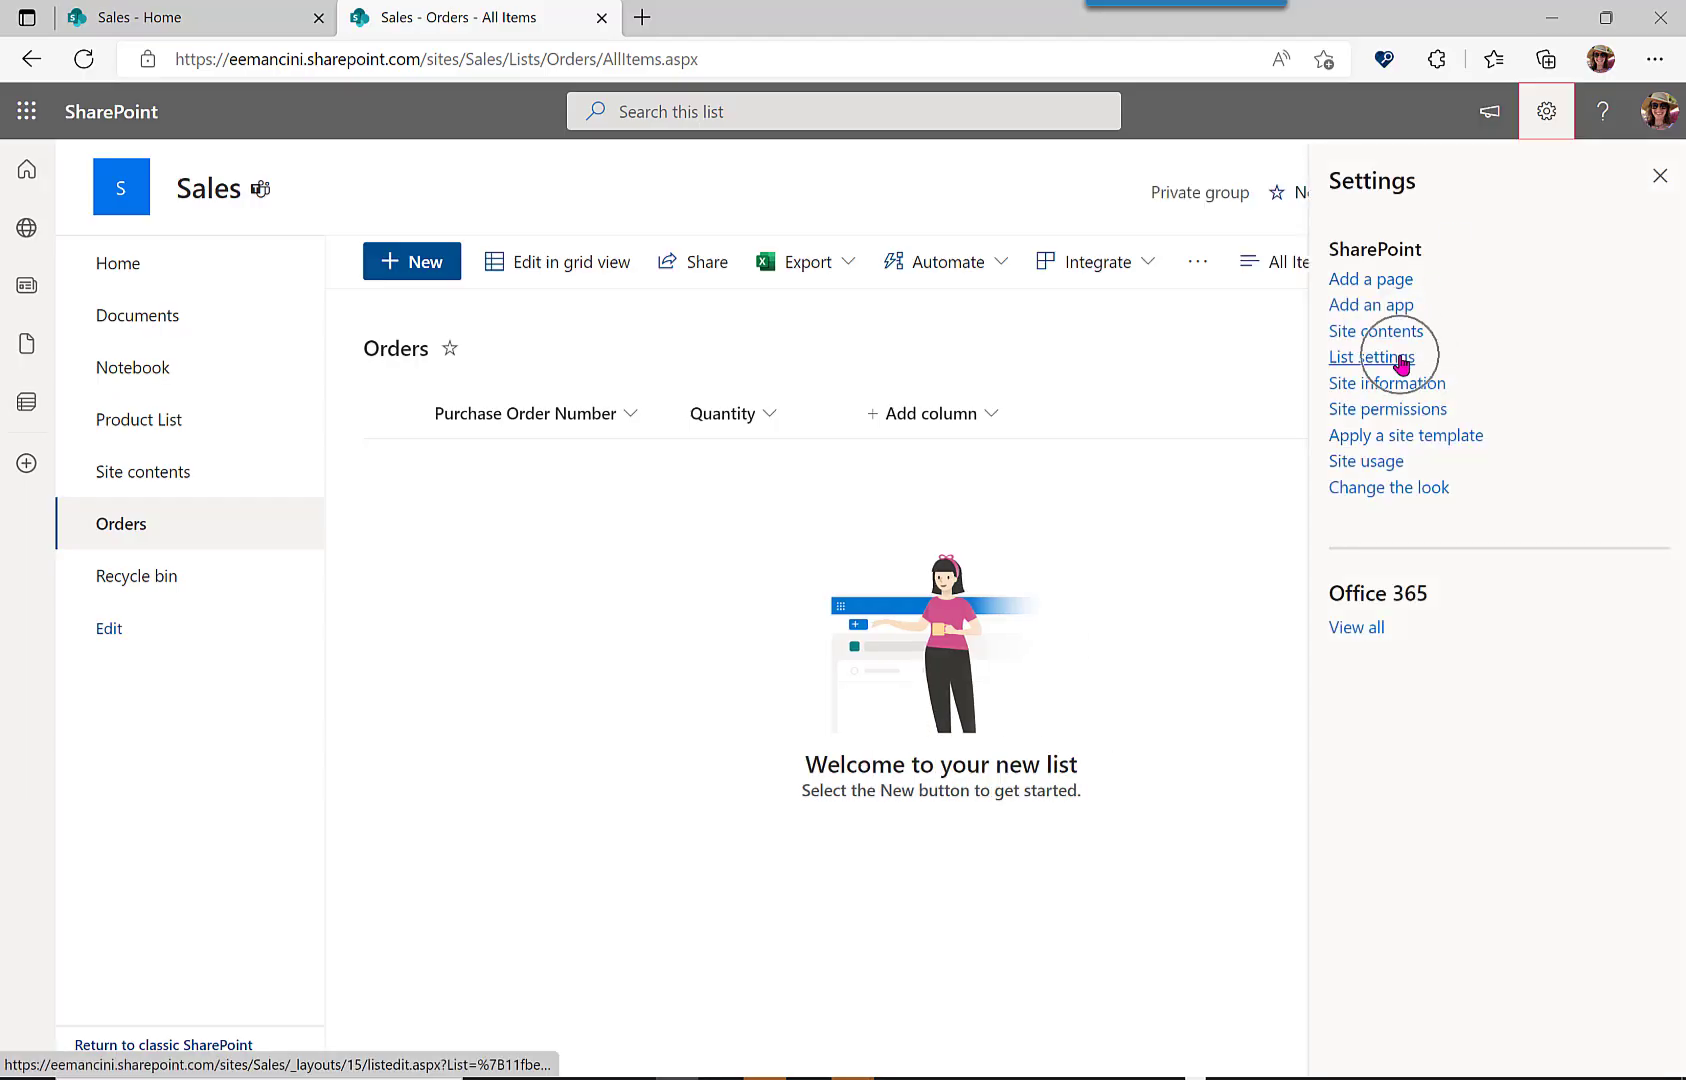
{"action": "left_click", "coordinate": [1400, 360]}
{"action": "scroll", "coordinate": [557, 764], "scroll_direction": "down", "scroll_amount": 3}
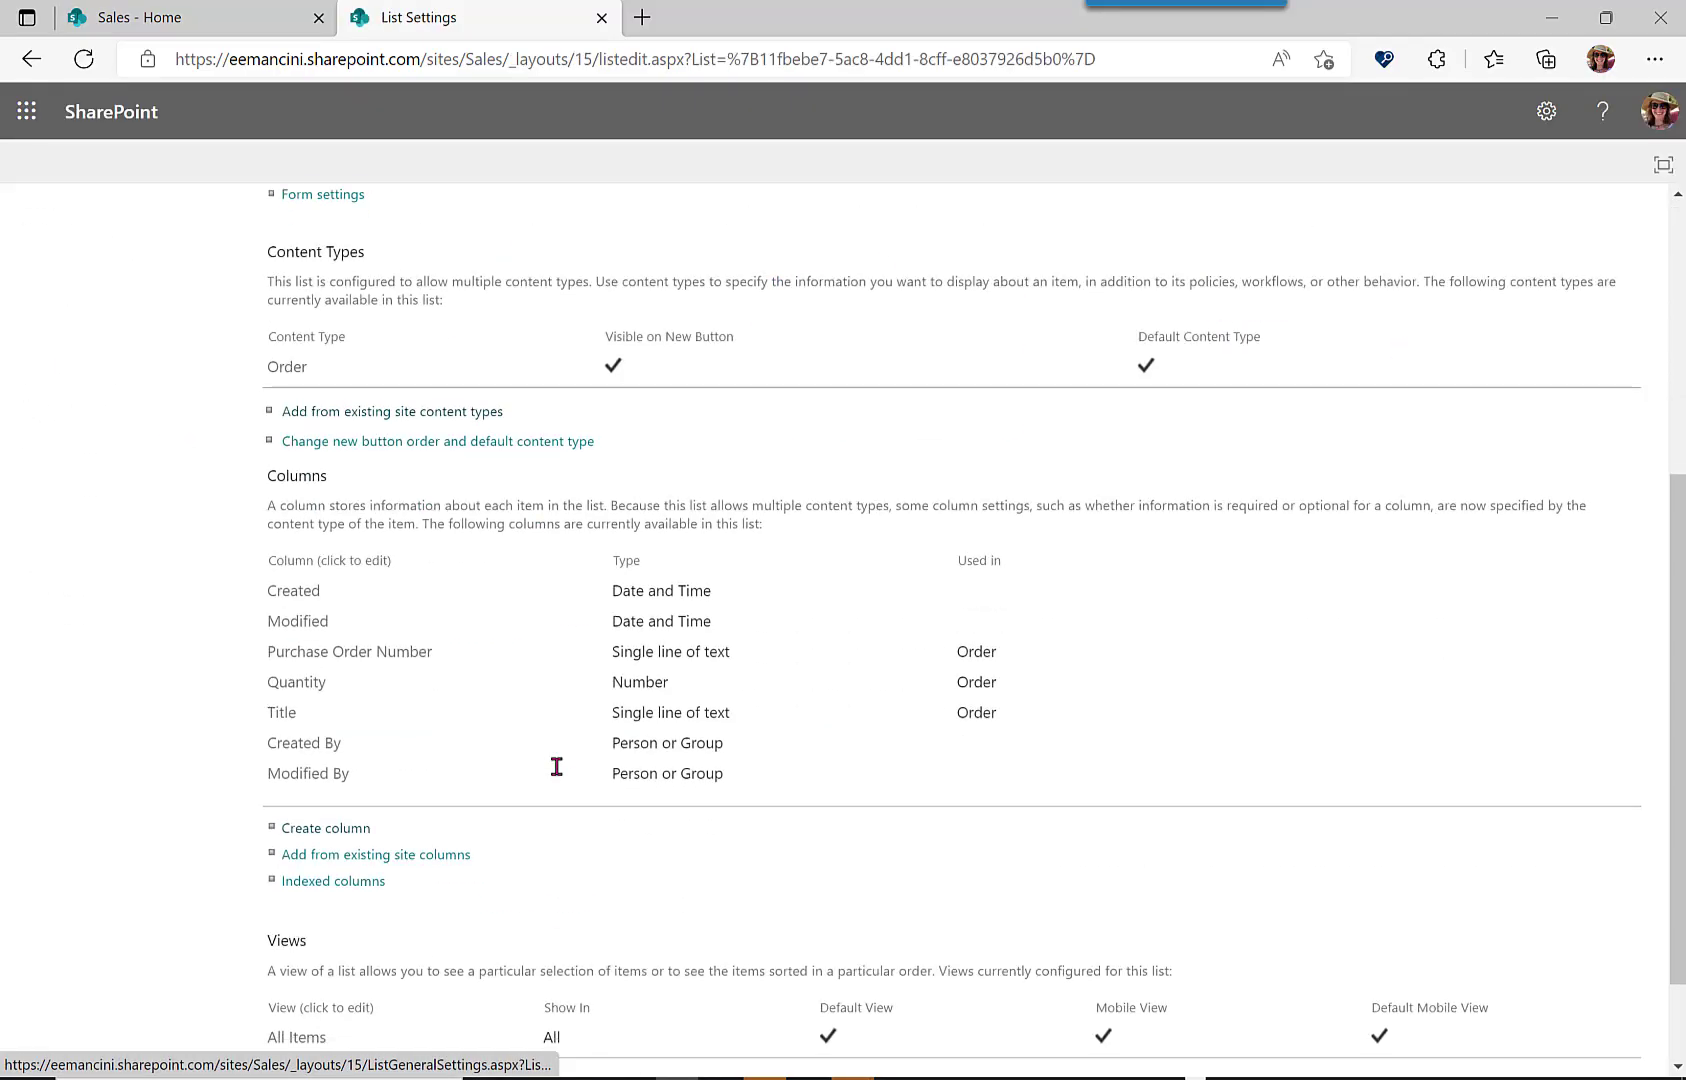
{"action": "left_click", "coordinate": [340, 795]}
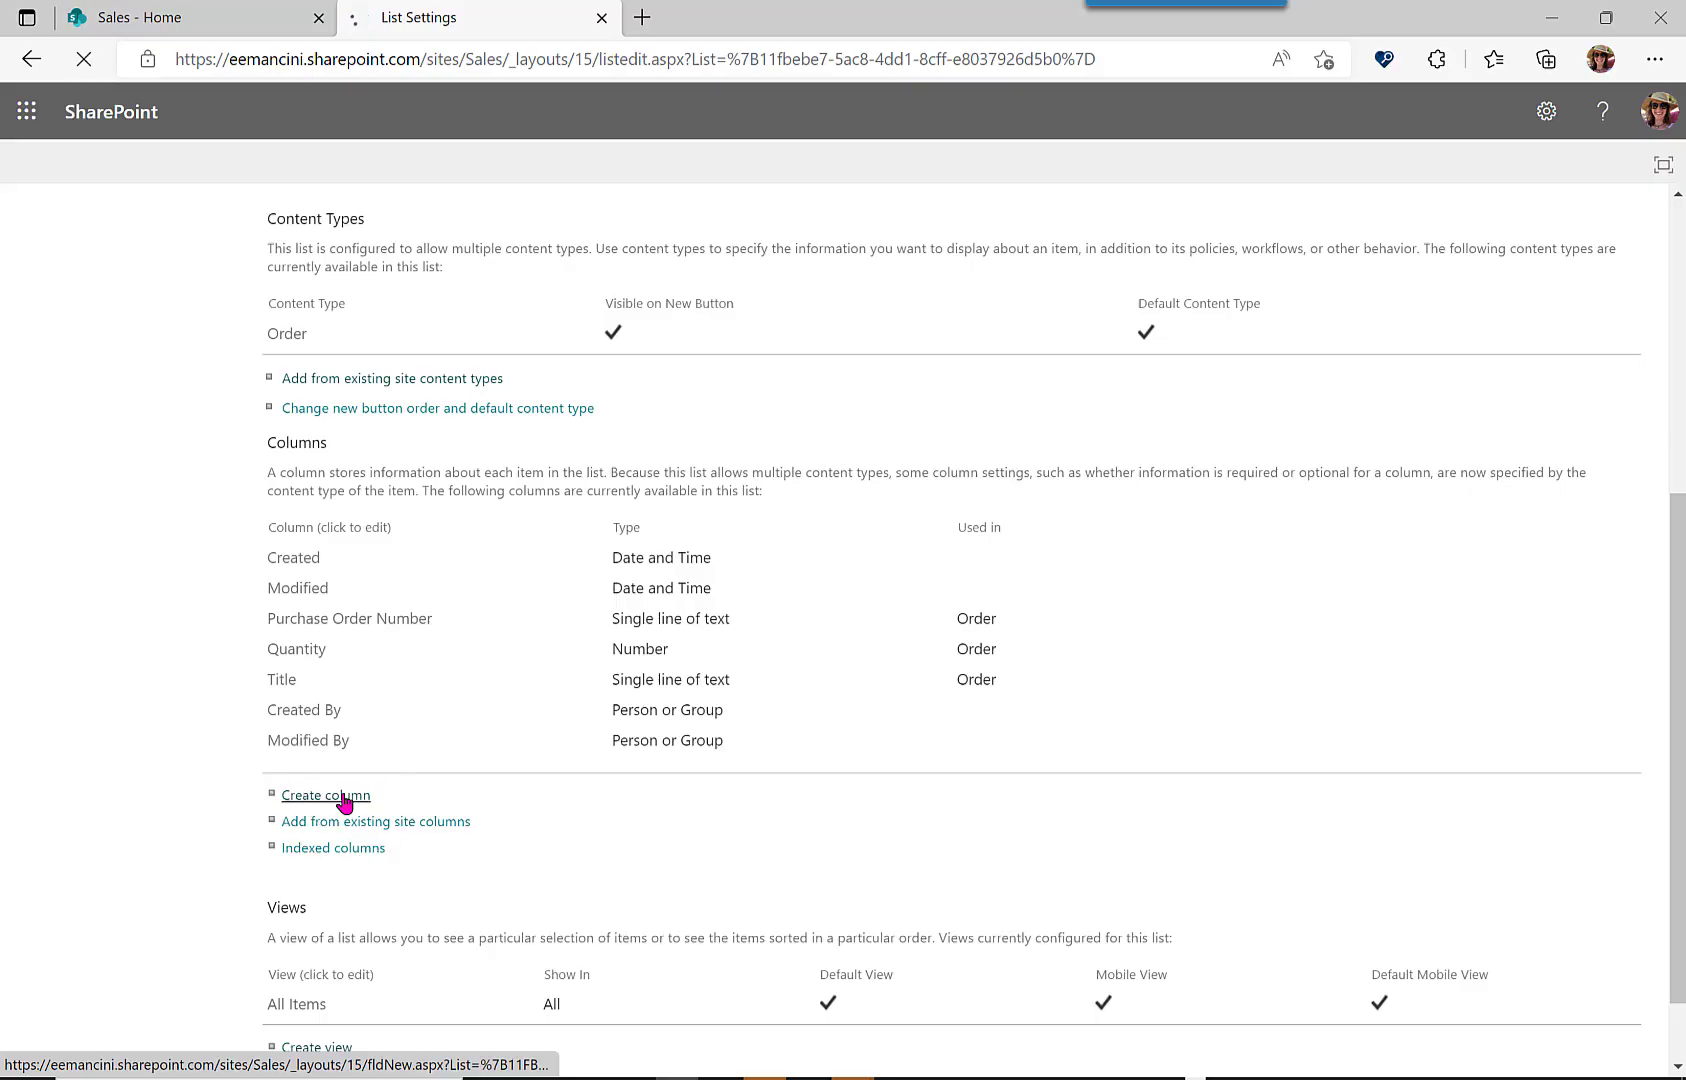
{"action": "type", "text": "Product"}
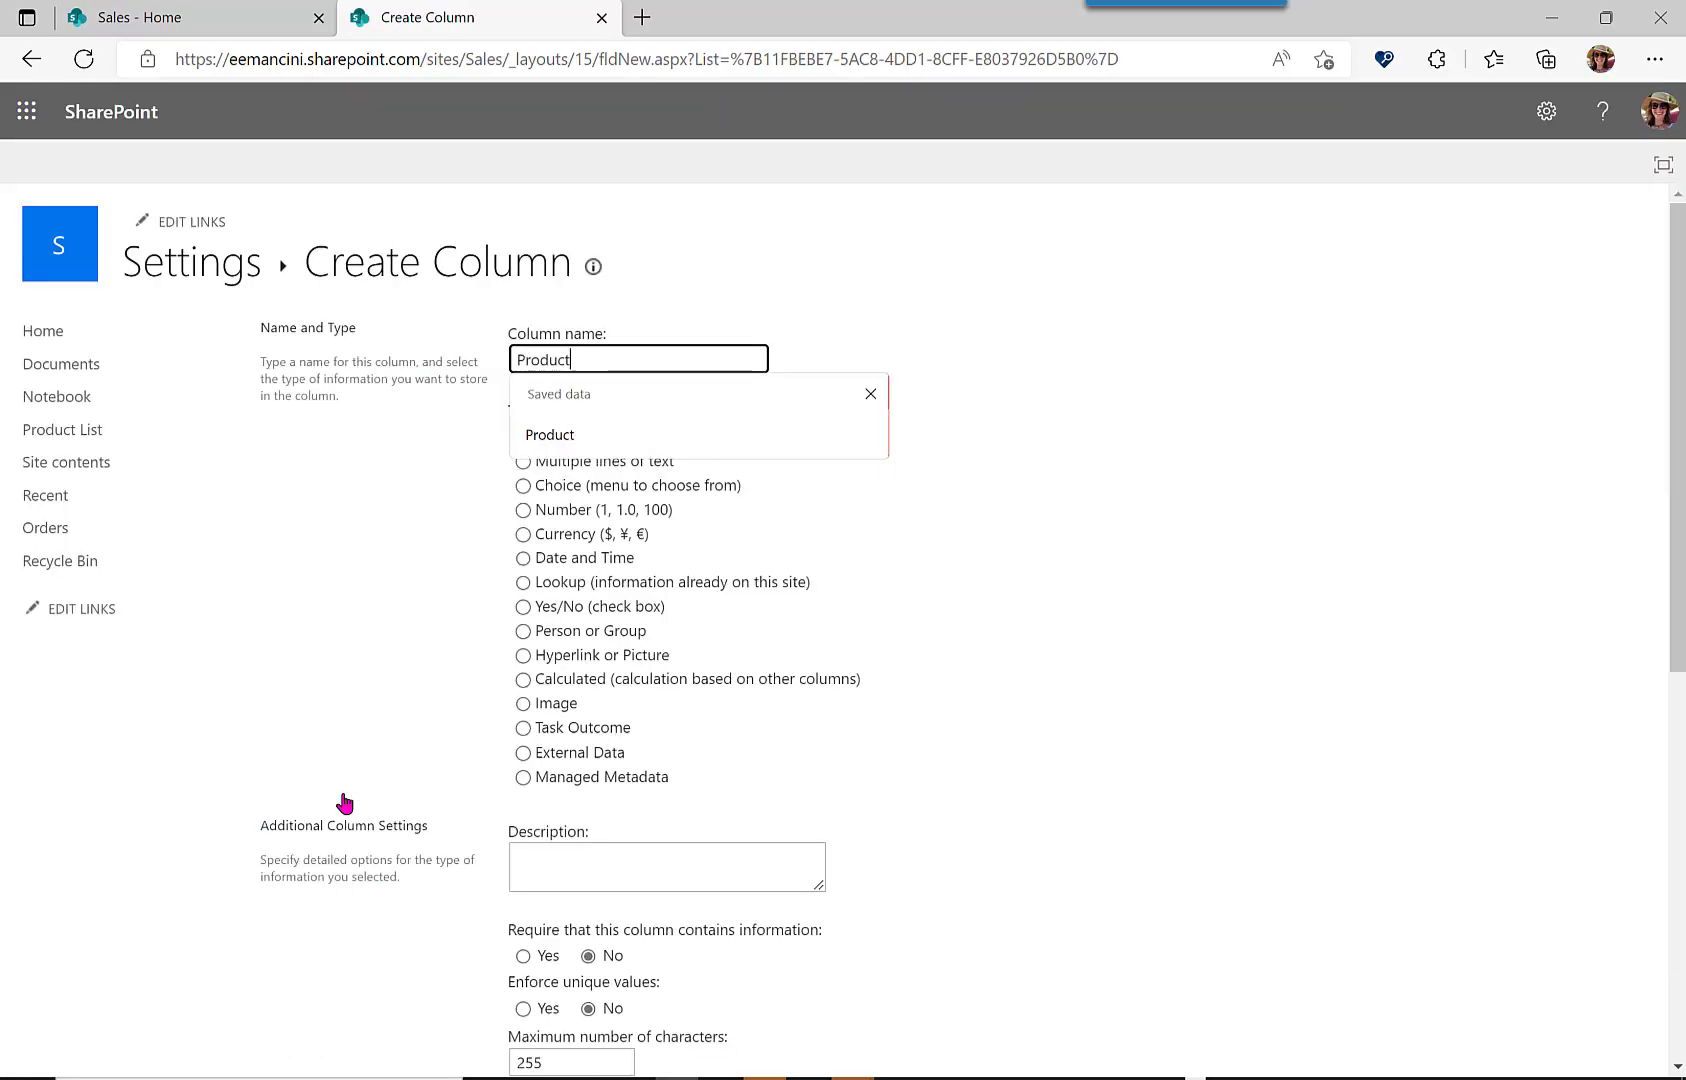
{"action": "left_click", "coordinate": [523, 584]}
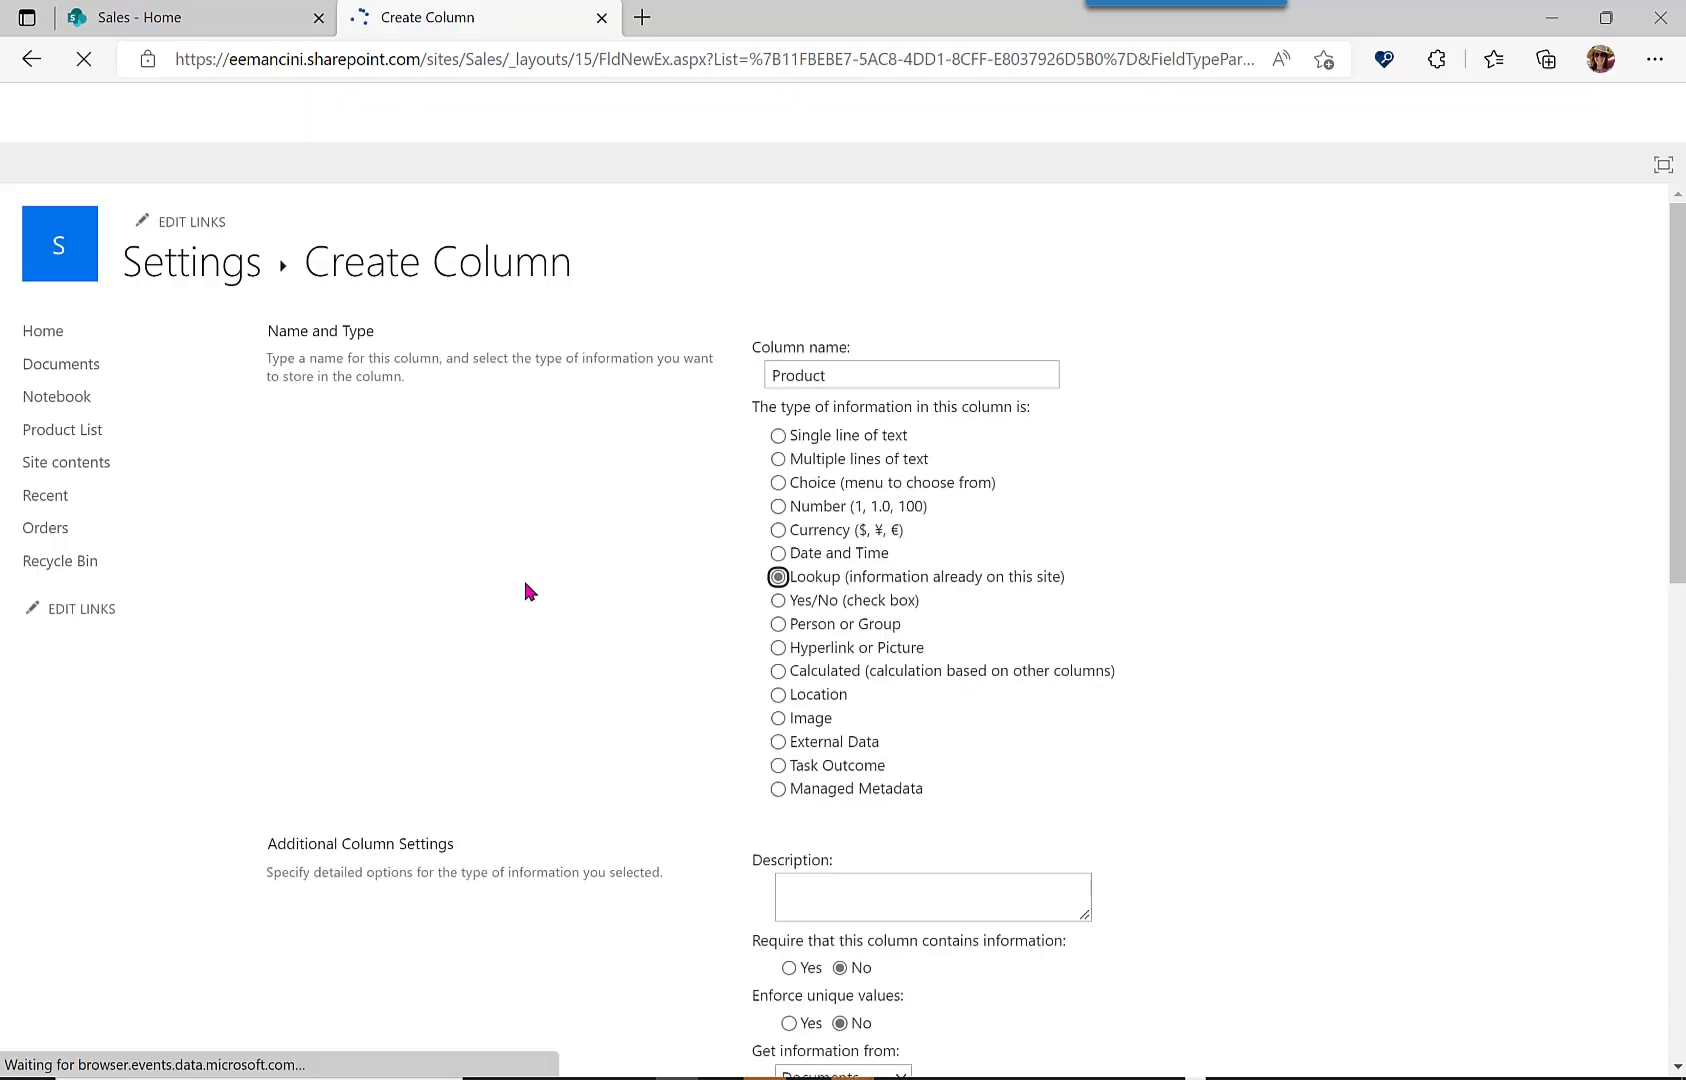
Point the lookup at Product List's Title, add the Cost field, and create the column.
{"action": "scroll", "coordinate": [565, 741], "scroll_direction": "down", "scroll_amount": 5}
{"action": "left_click", "coordinate": [836, 508]}
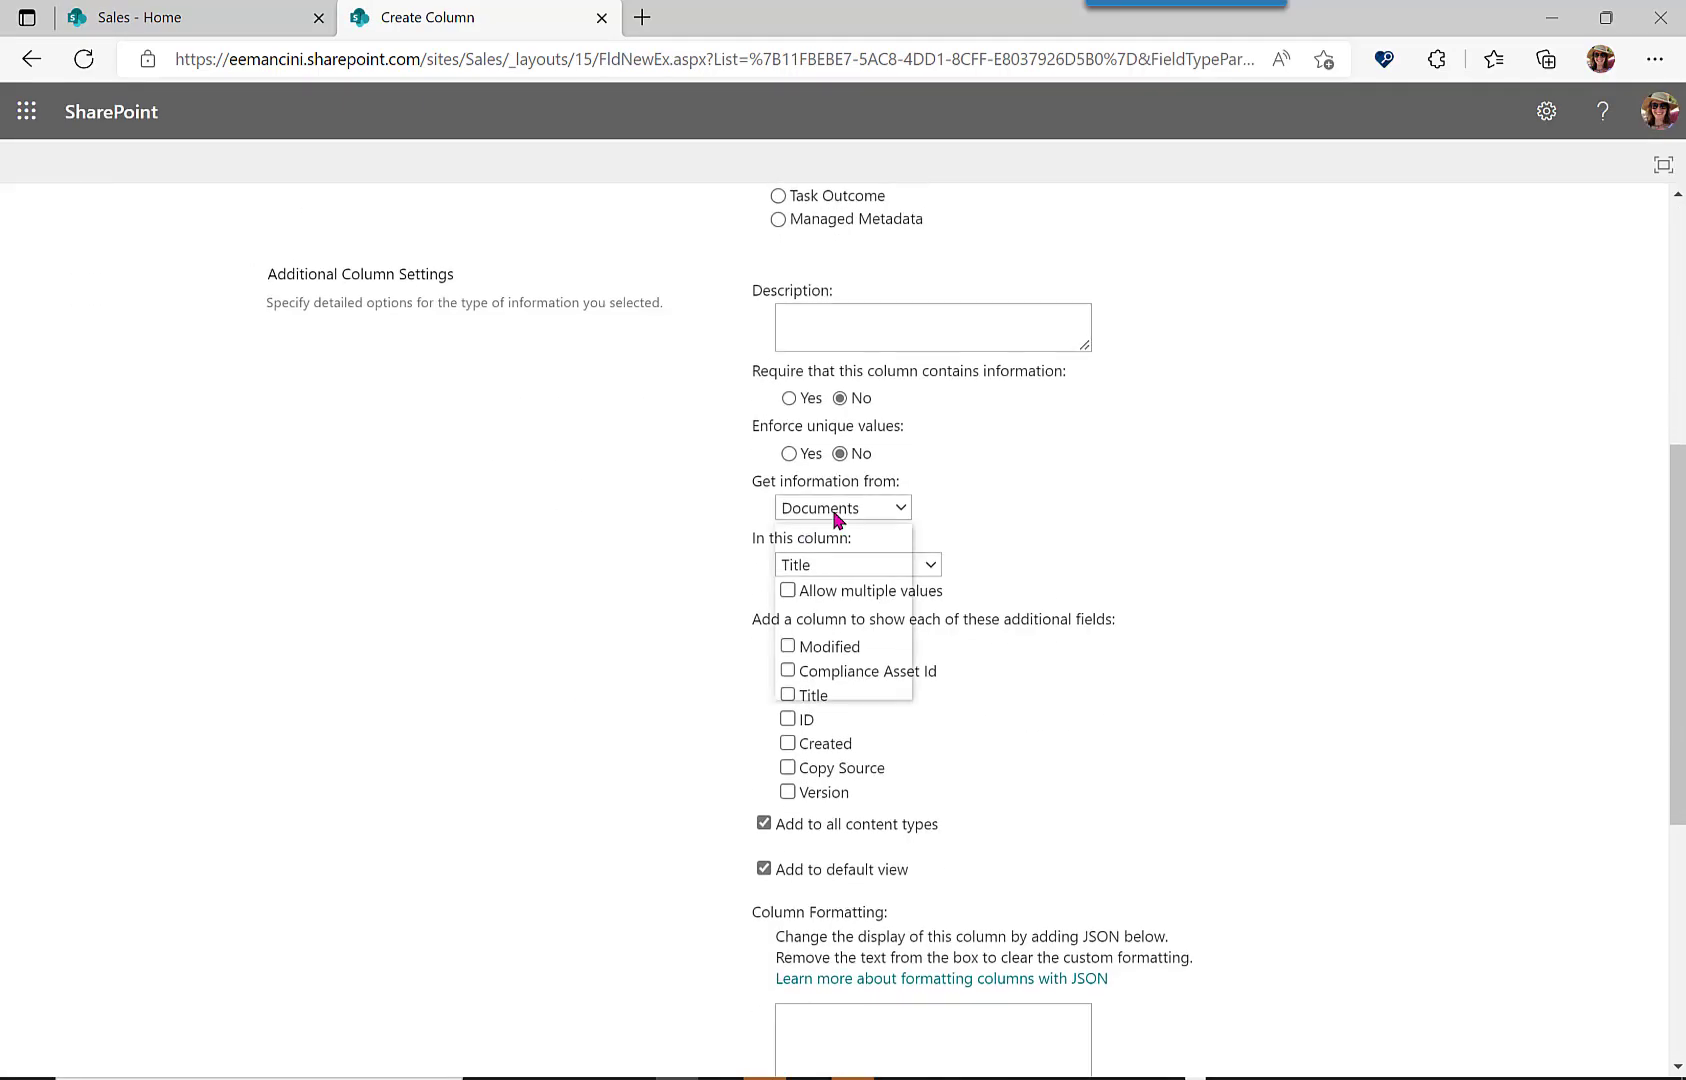
{"action": "left_click", "coordinate": [820, 596]}
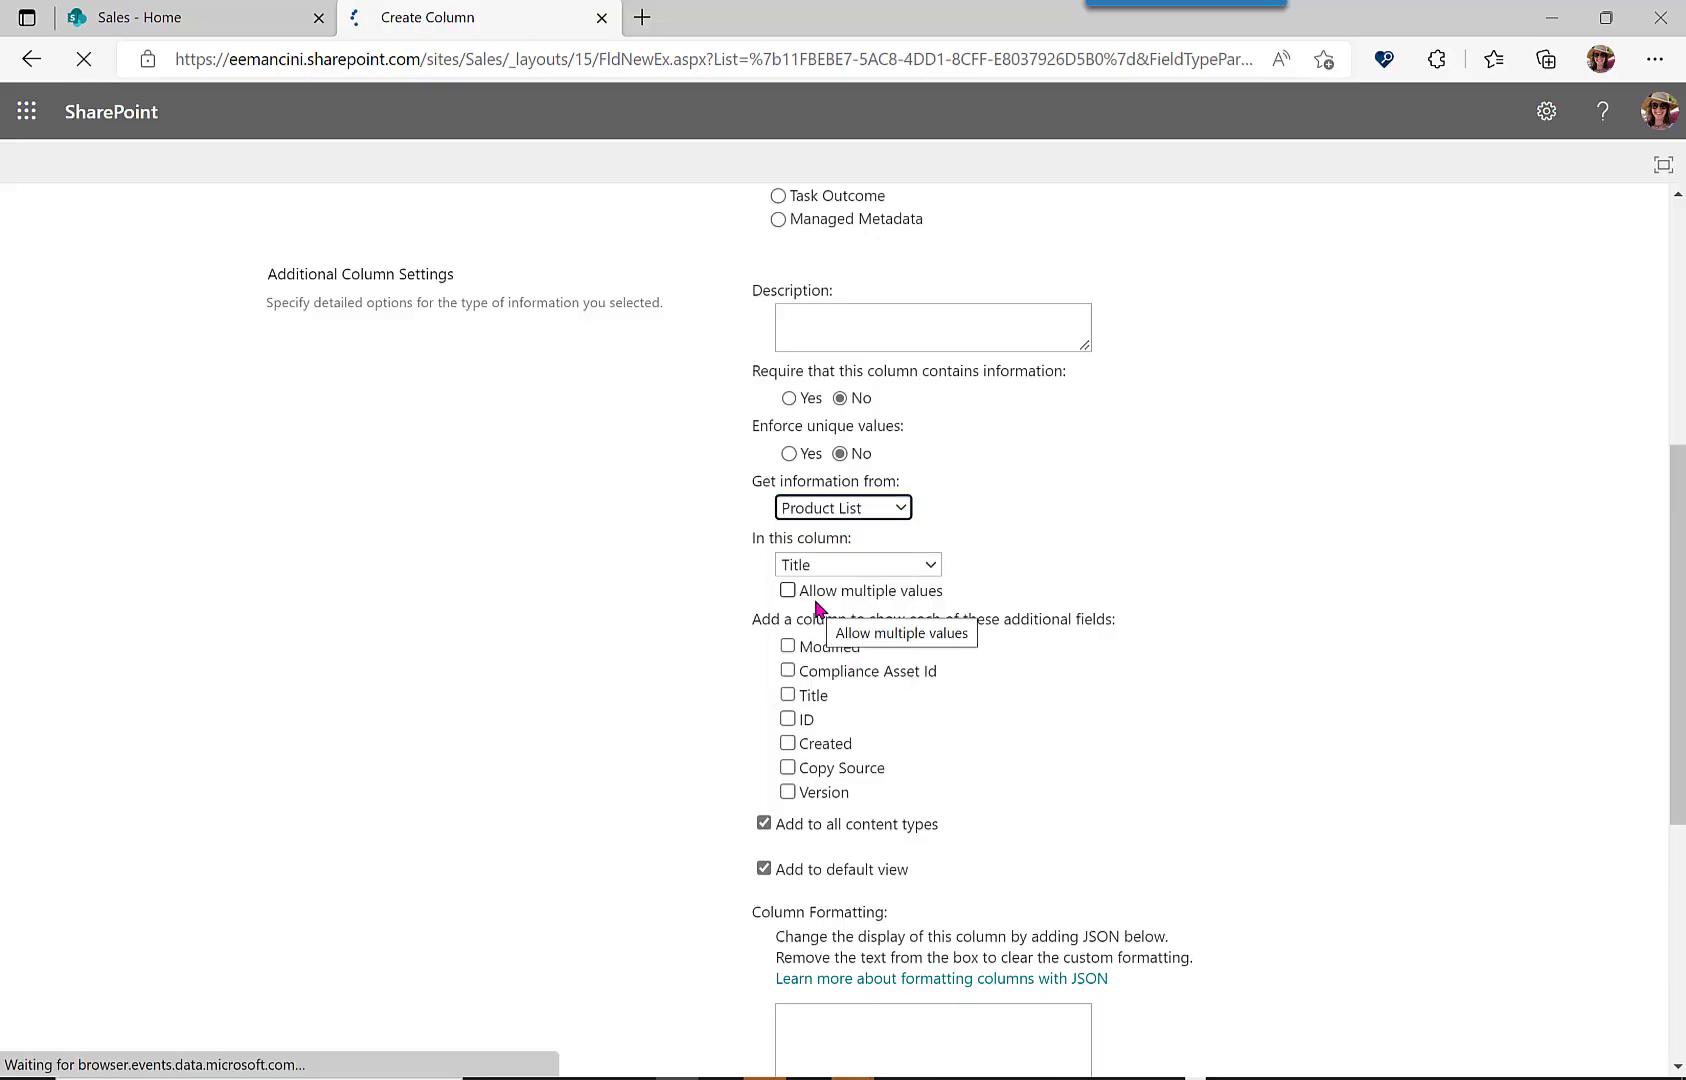
{"action": "scroll", "coordinate": [681, 873], "scroll_direction": "down", "scroll_amount": 2}
{"action": "left_click", "coordinate": [818, 366]}
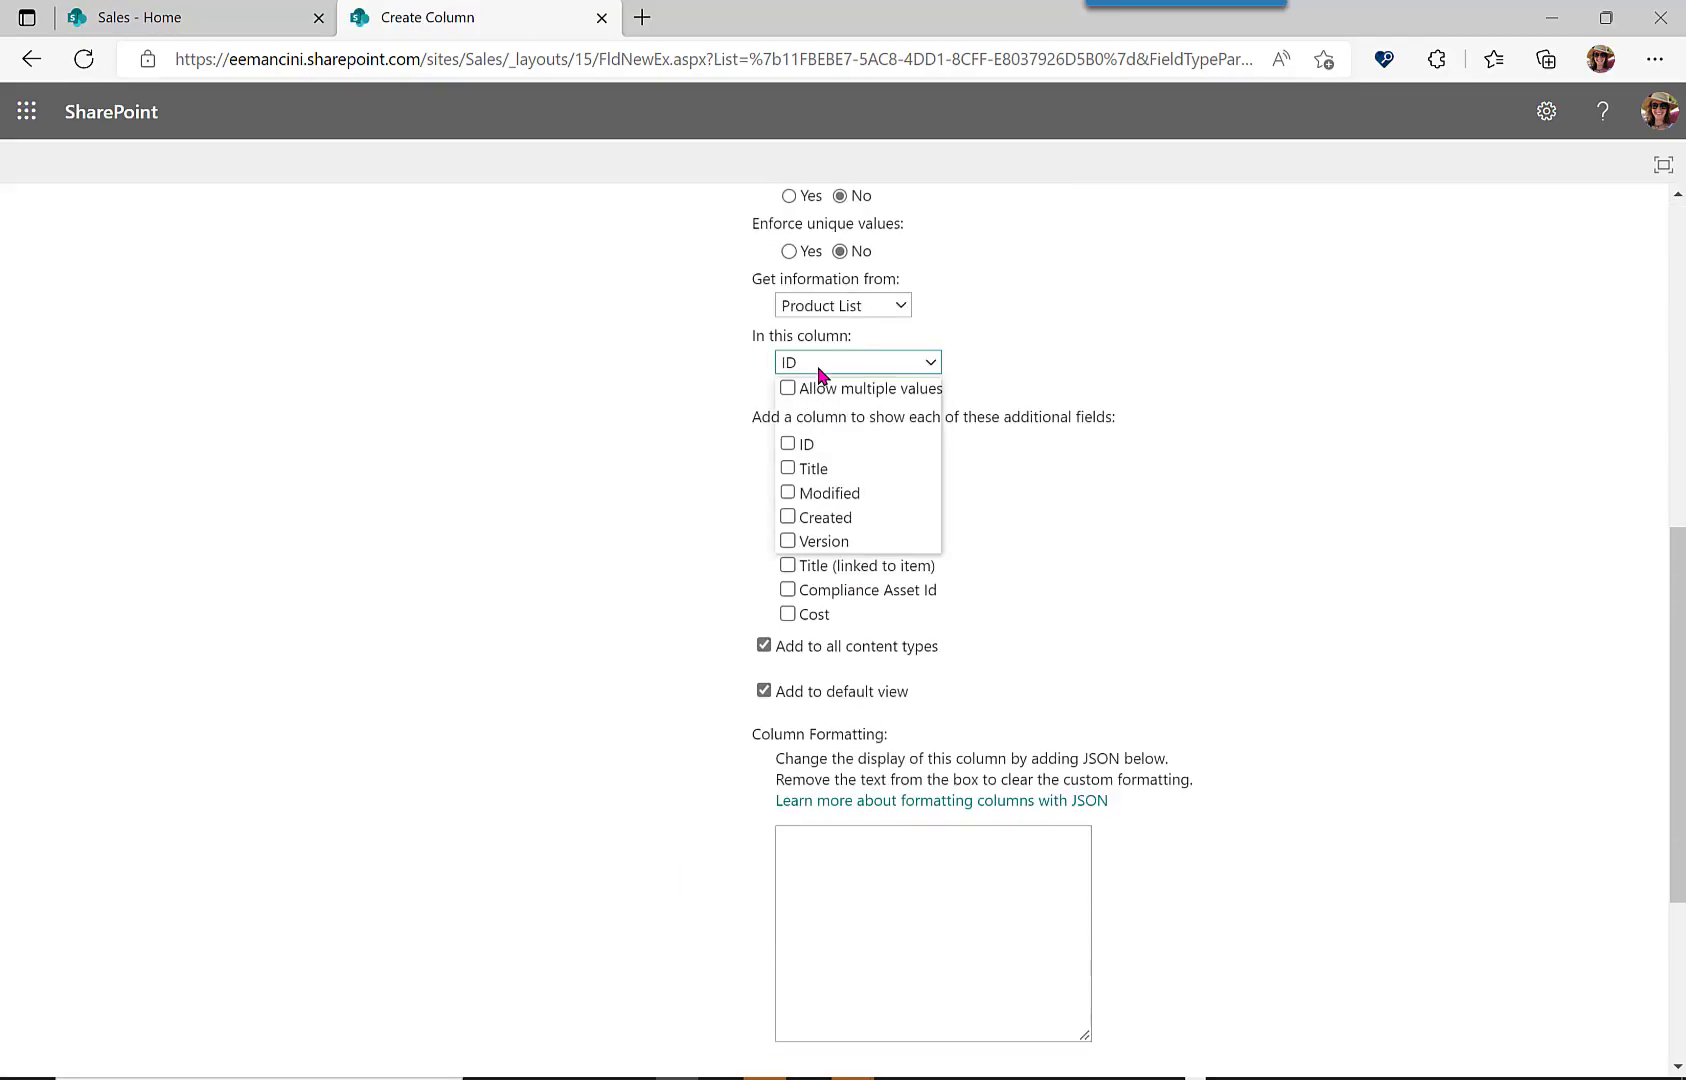
{"action": "left_click", "coordinate": [790, 414]}
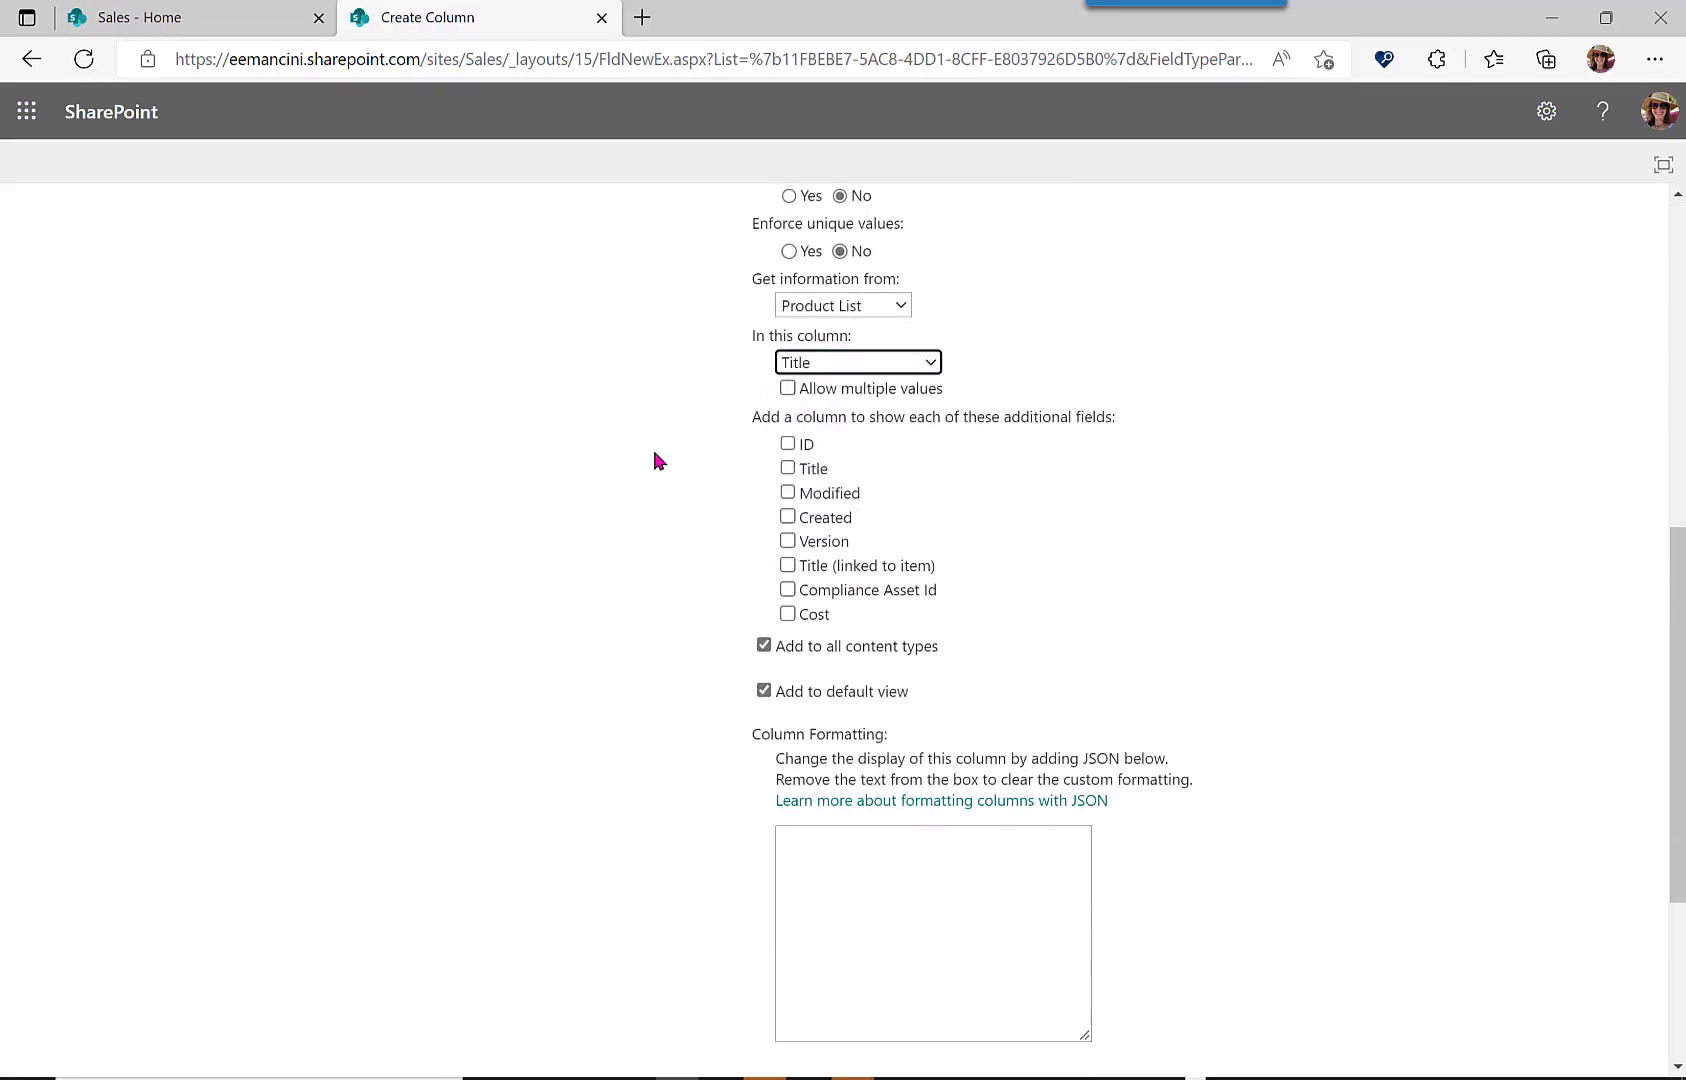
{"action": "left_click", "coordinate": [789, 615]}
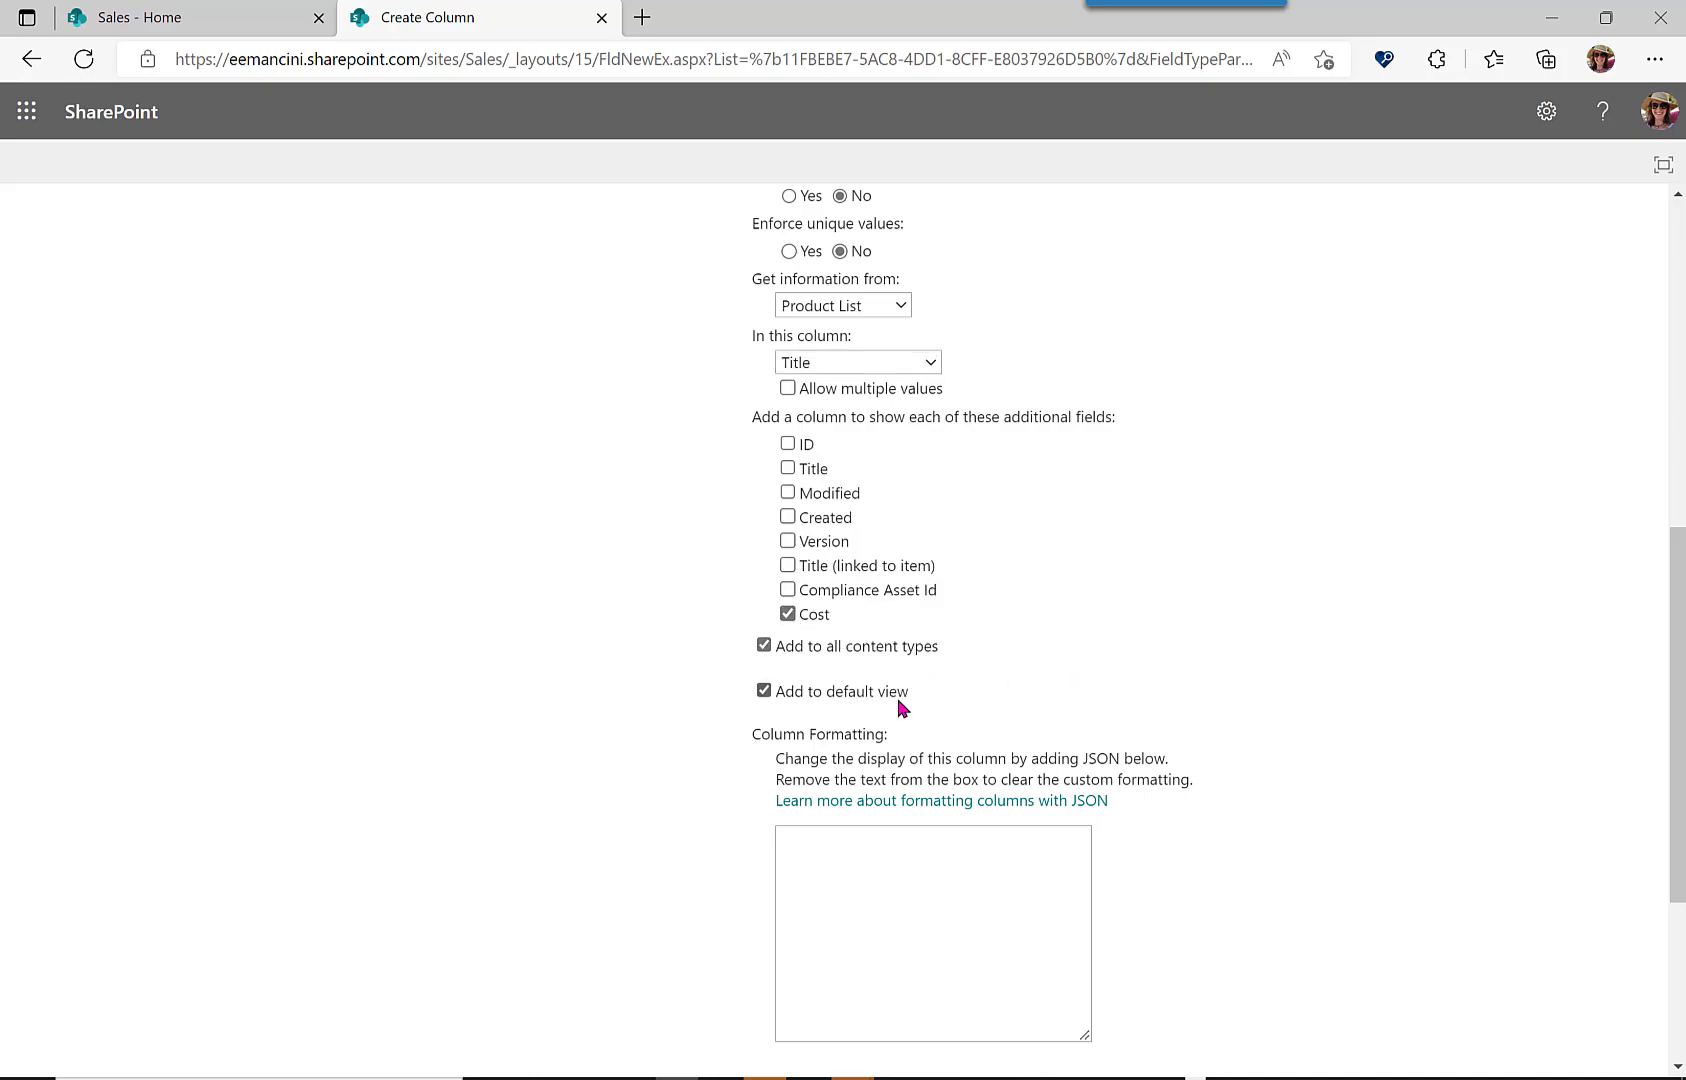
{"action": "scroll", "coordinate": [1260, 745], "scroll_direction": "down", "scroll_amount": 3}
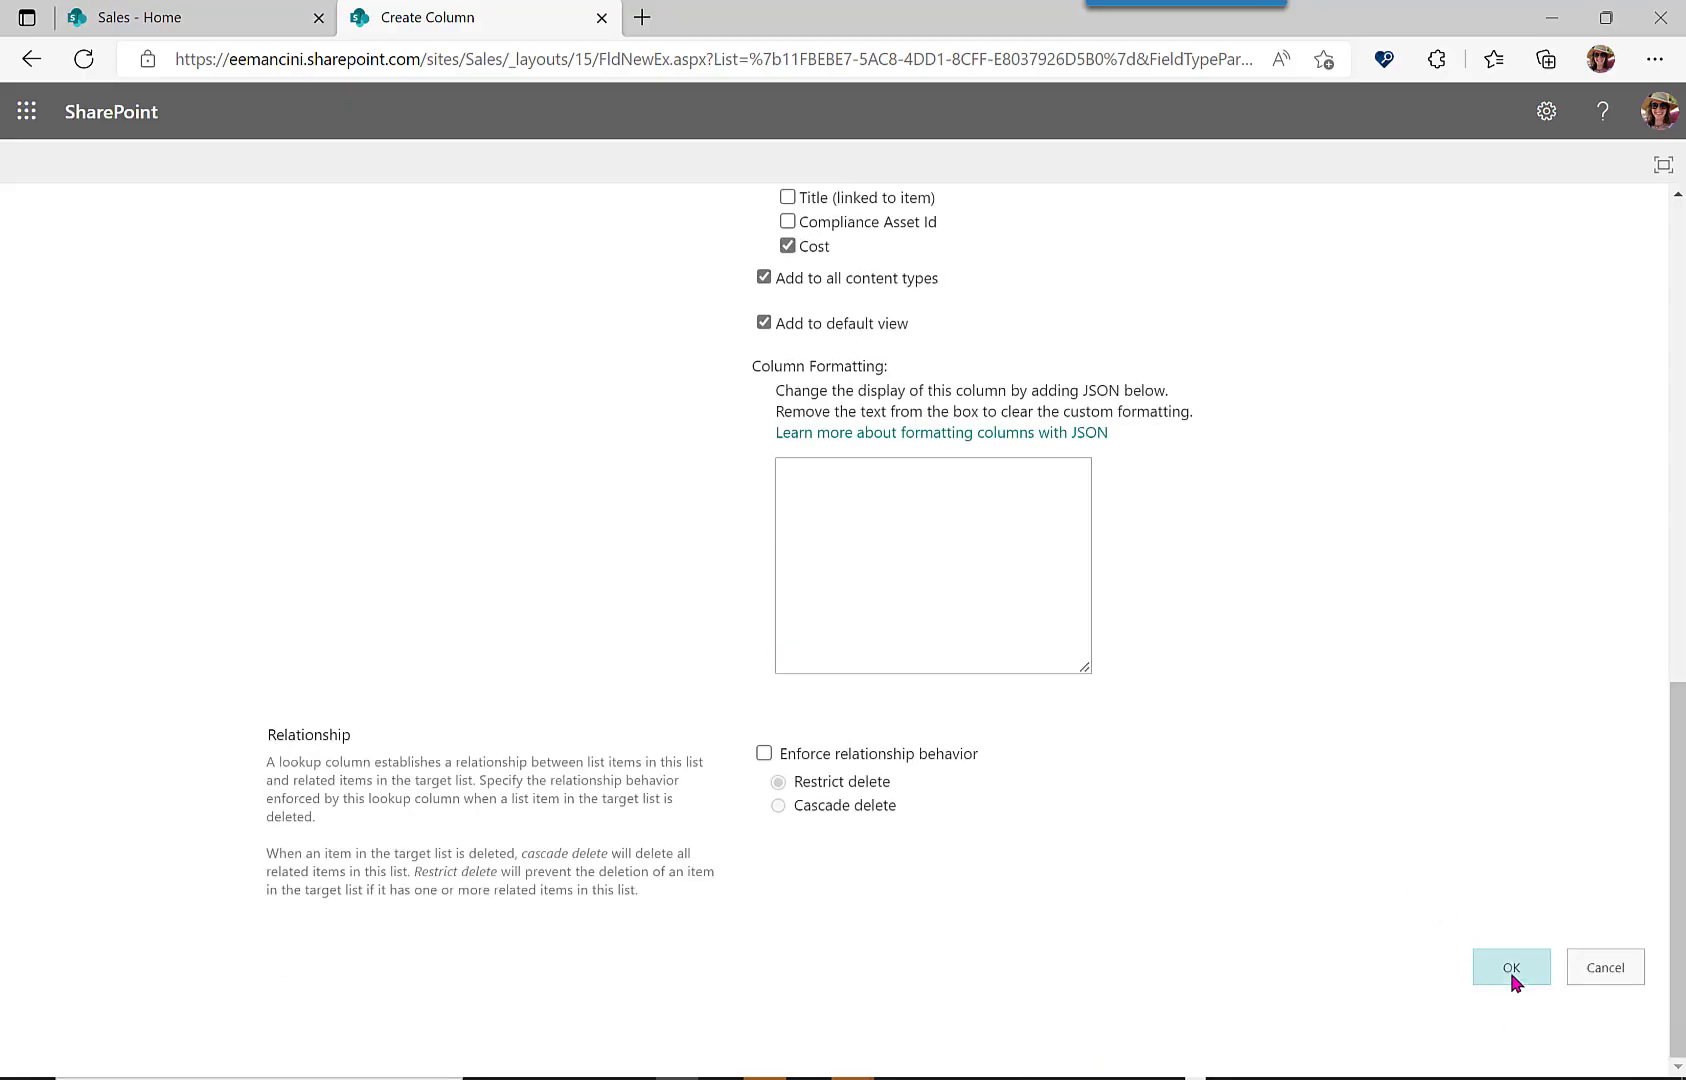
{"action": "left_click", "coordinate": [1512, 980]}
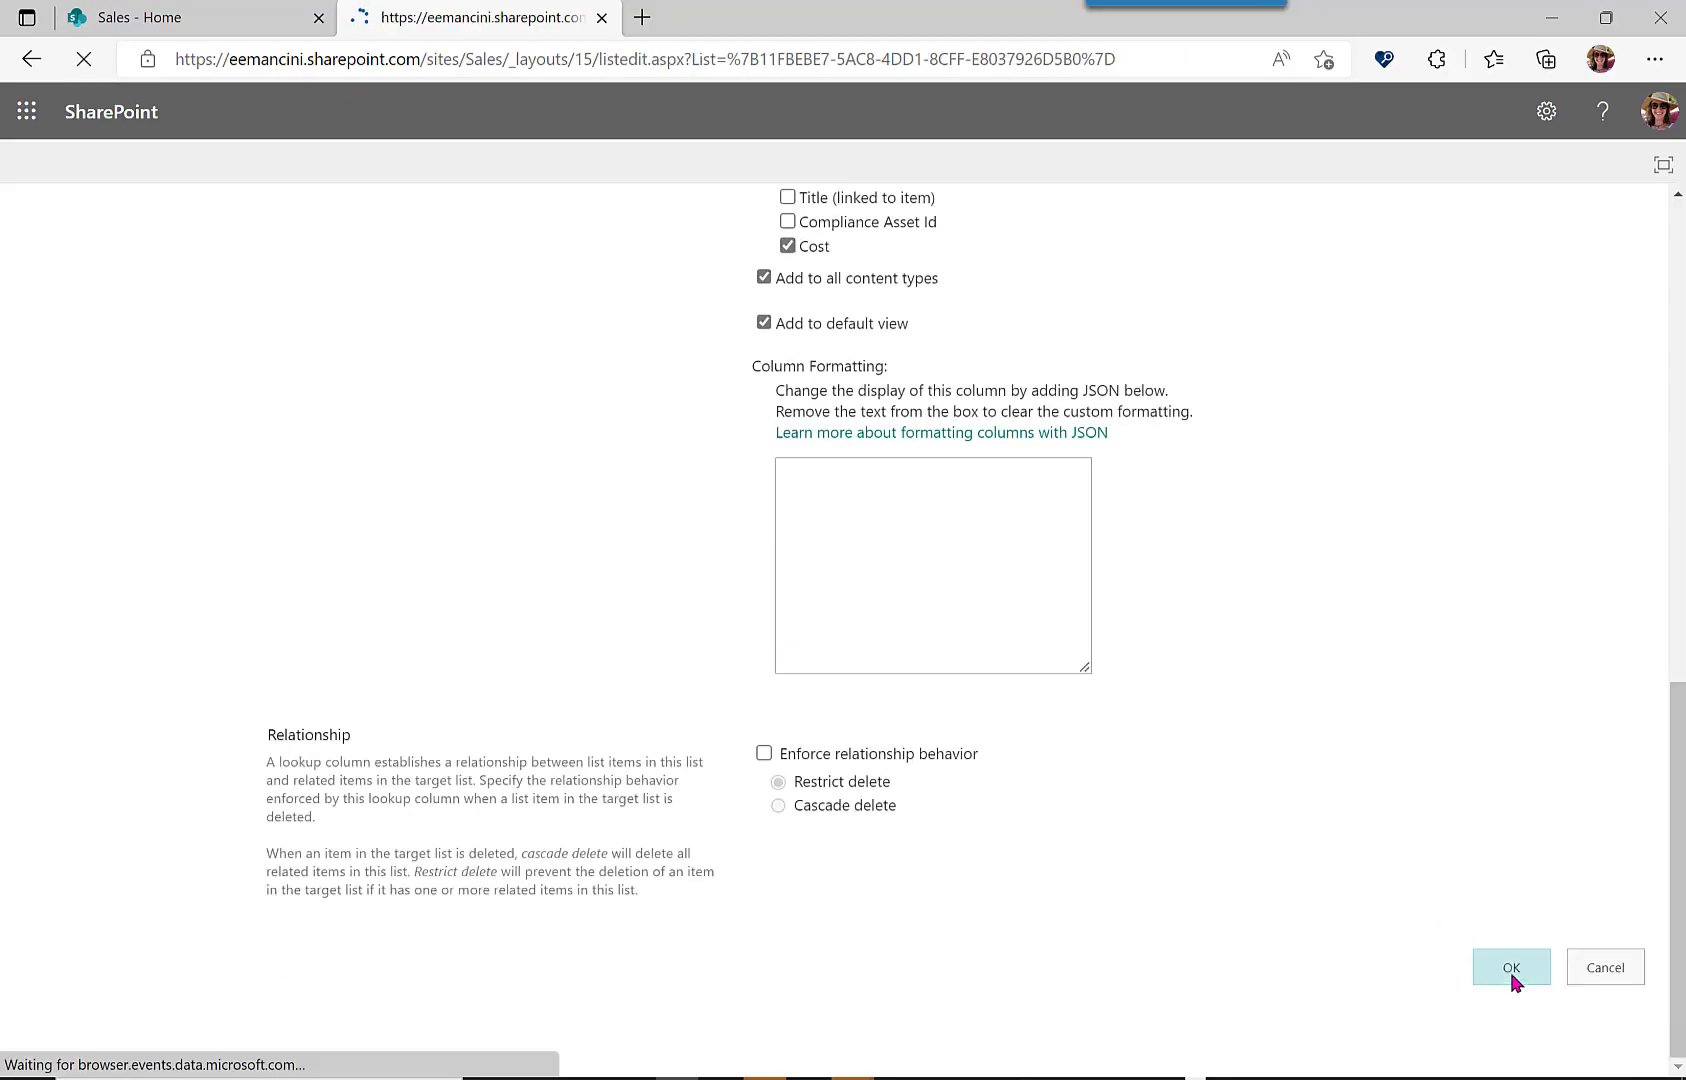
Rename the Product:Cost column to Cost and go back to the Orders list.
{"action": "scroll", "coordinate": [427, 778], "scroll_direction": "down", "scroll_amount": 4}
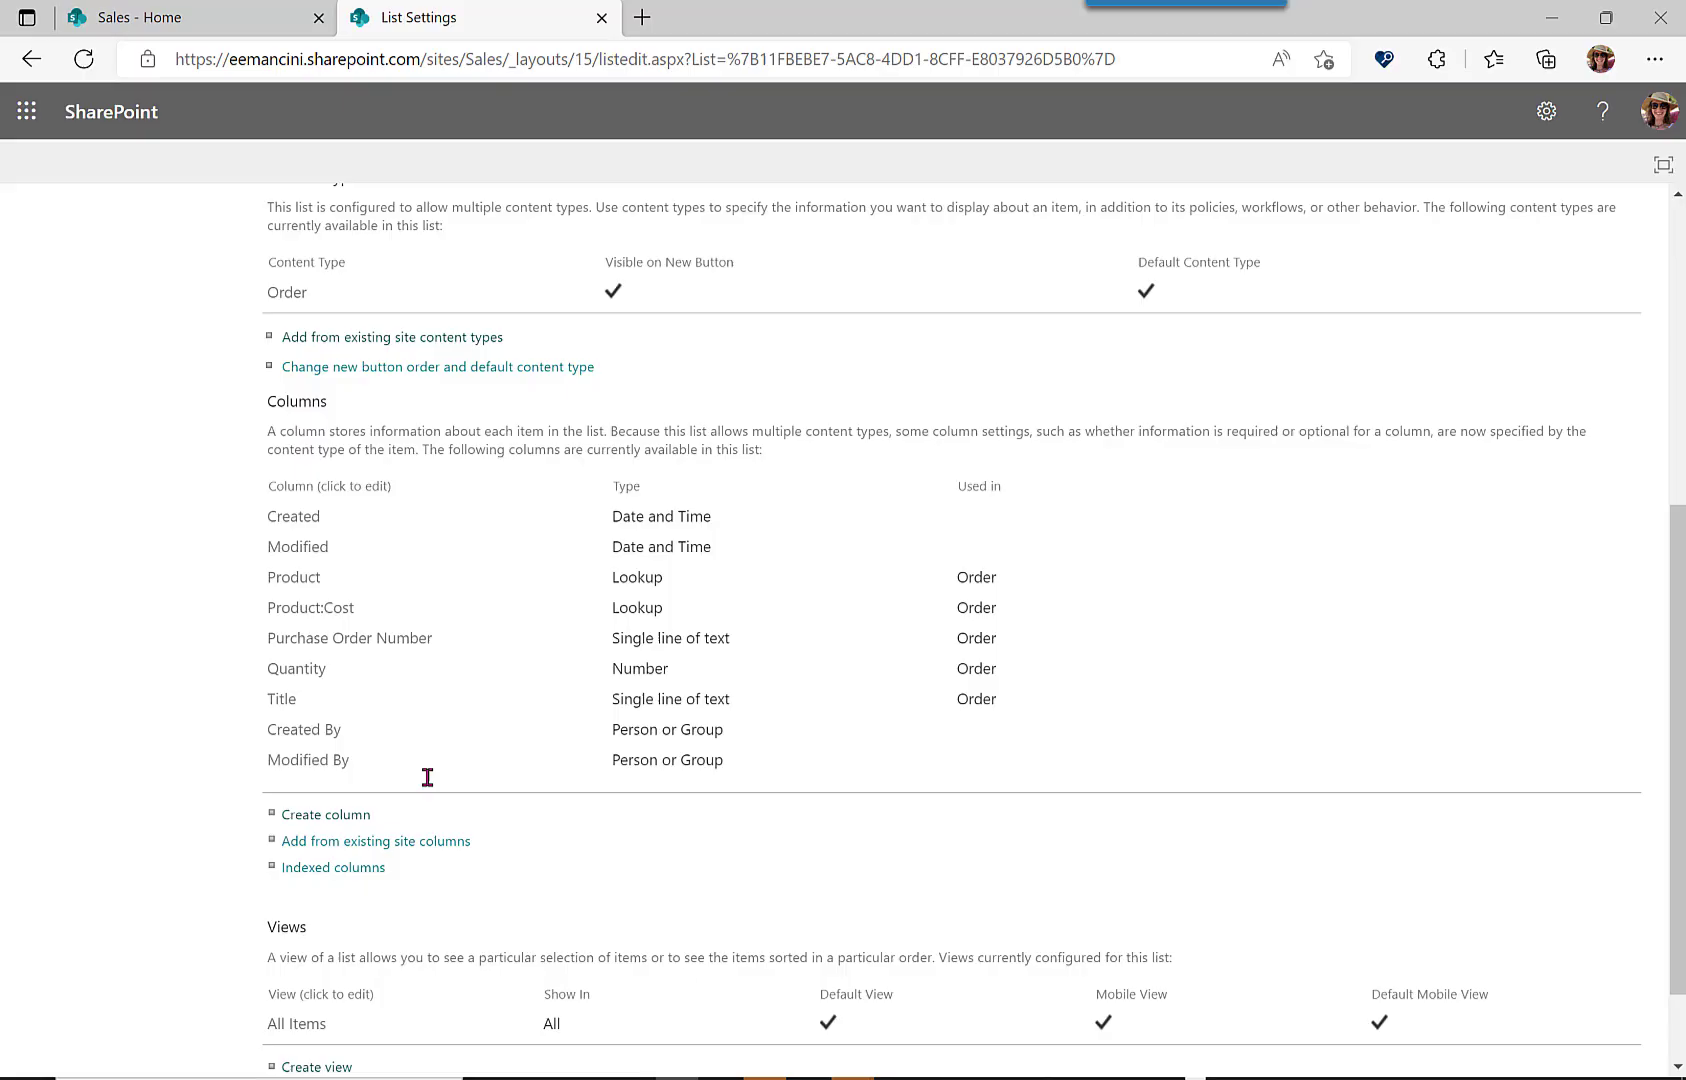
{"action": "left_click", "coordinate": [319, 623]}
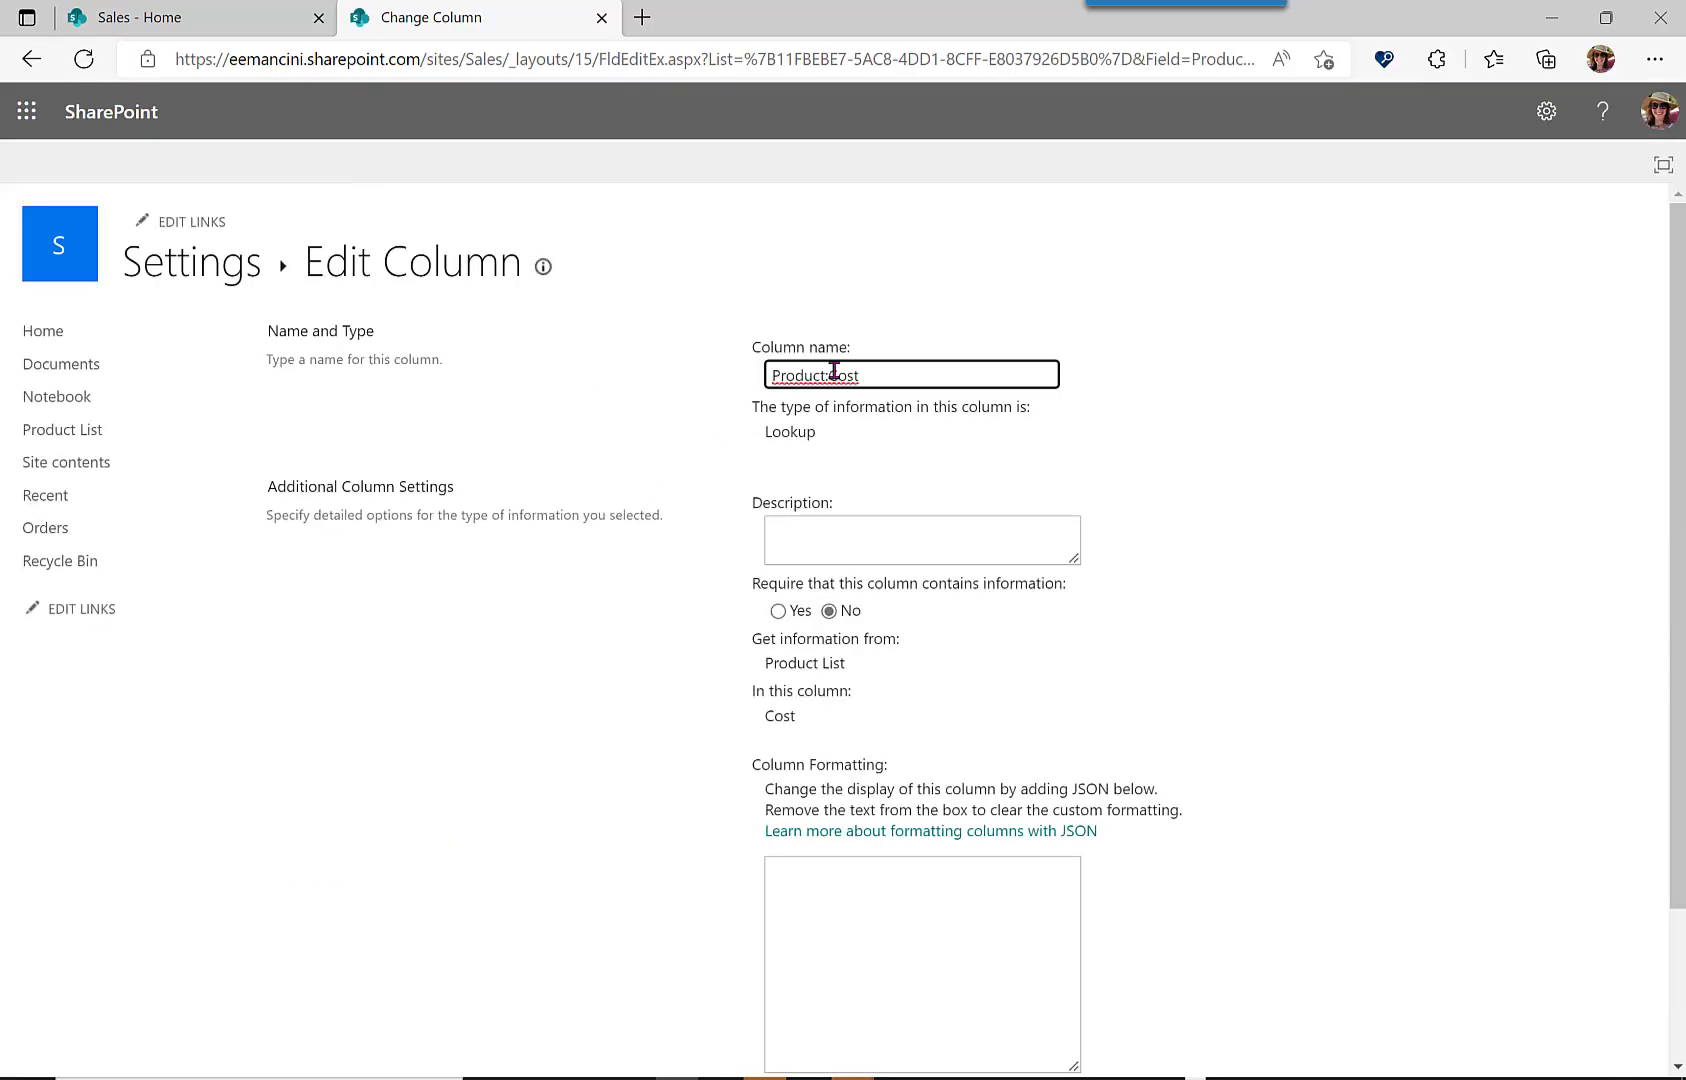
{"action": "left_click", "coordinate": [834, 375]}
{"action": "key", "text": "shift+Home"}
{"action": "key", "text": "BackSpace"}
{"action": "scroll", "coordinate": [1470, 738], "scroll_direction": "down", "scroll_amount": 2}
{"action": "left_click", "coordinate": [1511, 970]}
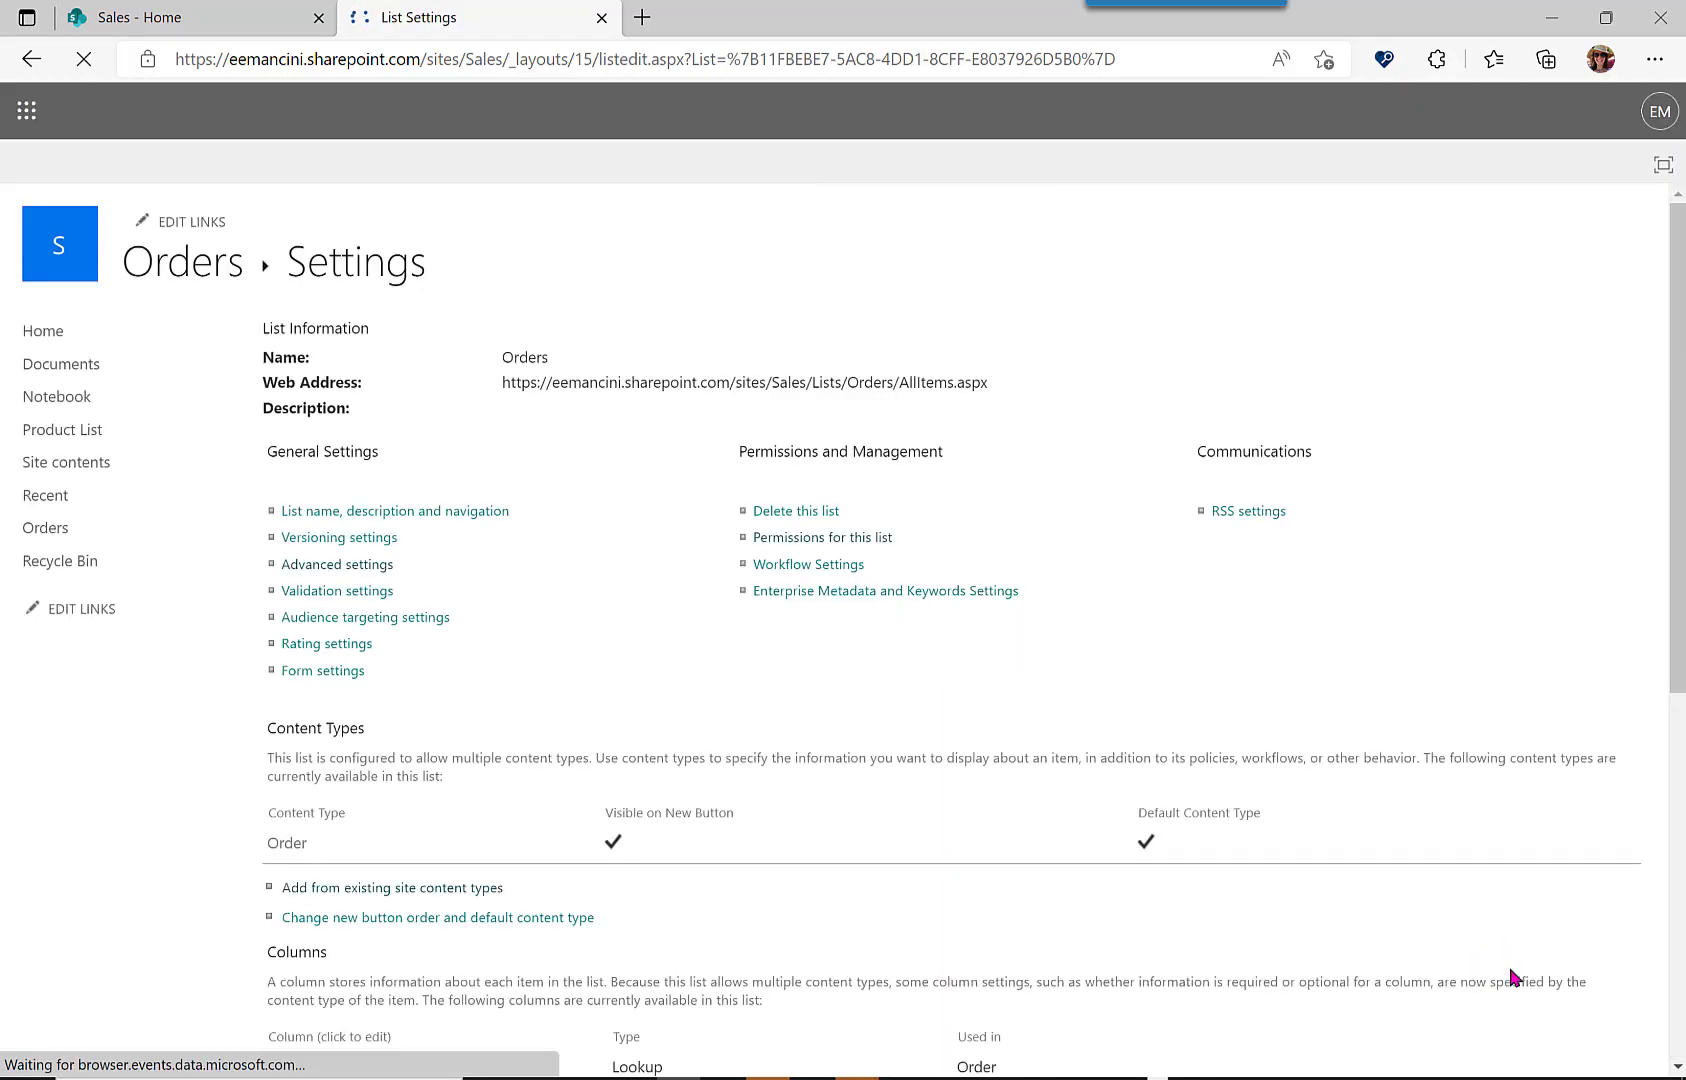
{"action": "left_click", "coordinate": [200, 277]}
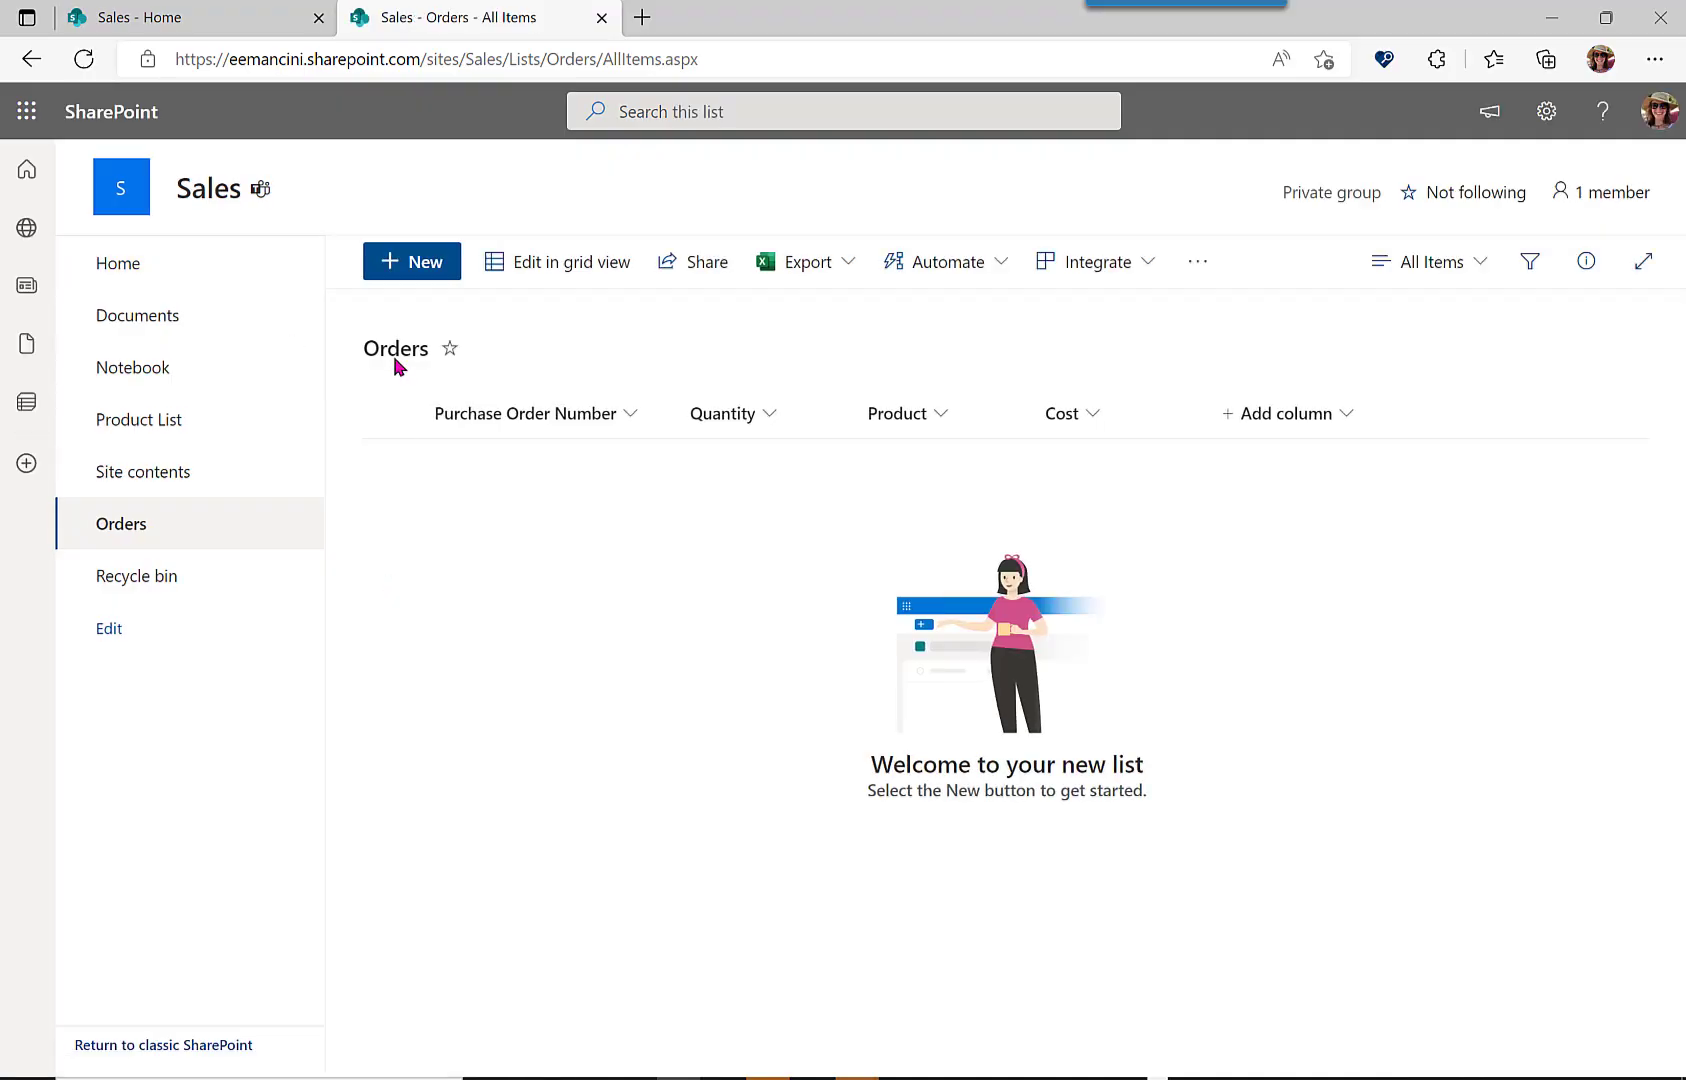
Start a new order with Purchase Order Number 1, Quantity 2 and Product Lantern.
{"action": "left_click", "coordinate": [390, 266]}
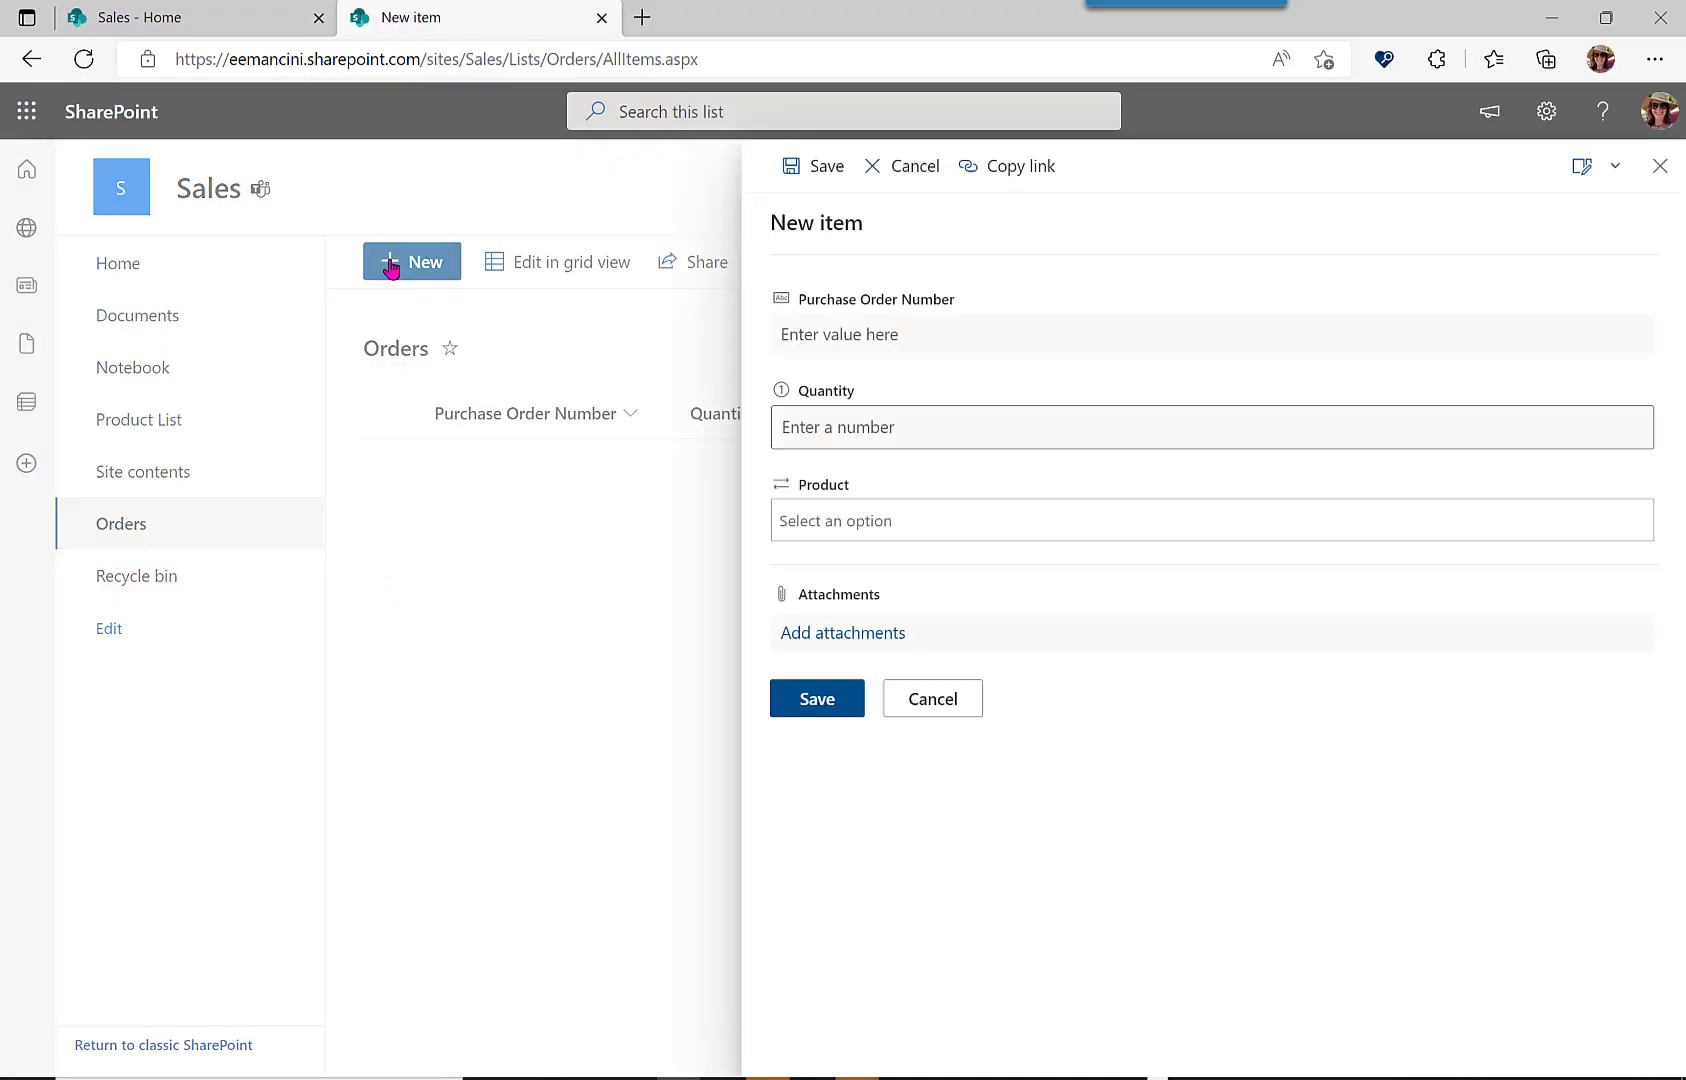
{"action": "left_click", "coordinate": [785, 340]}
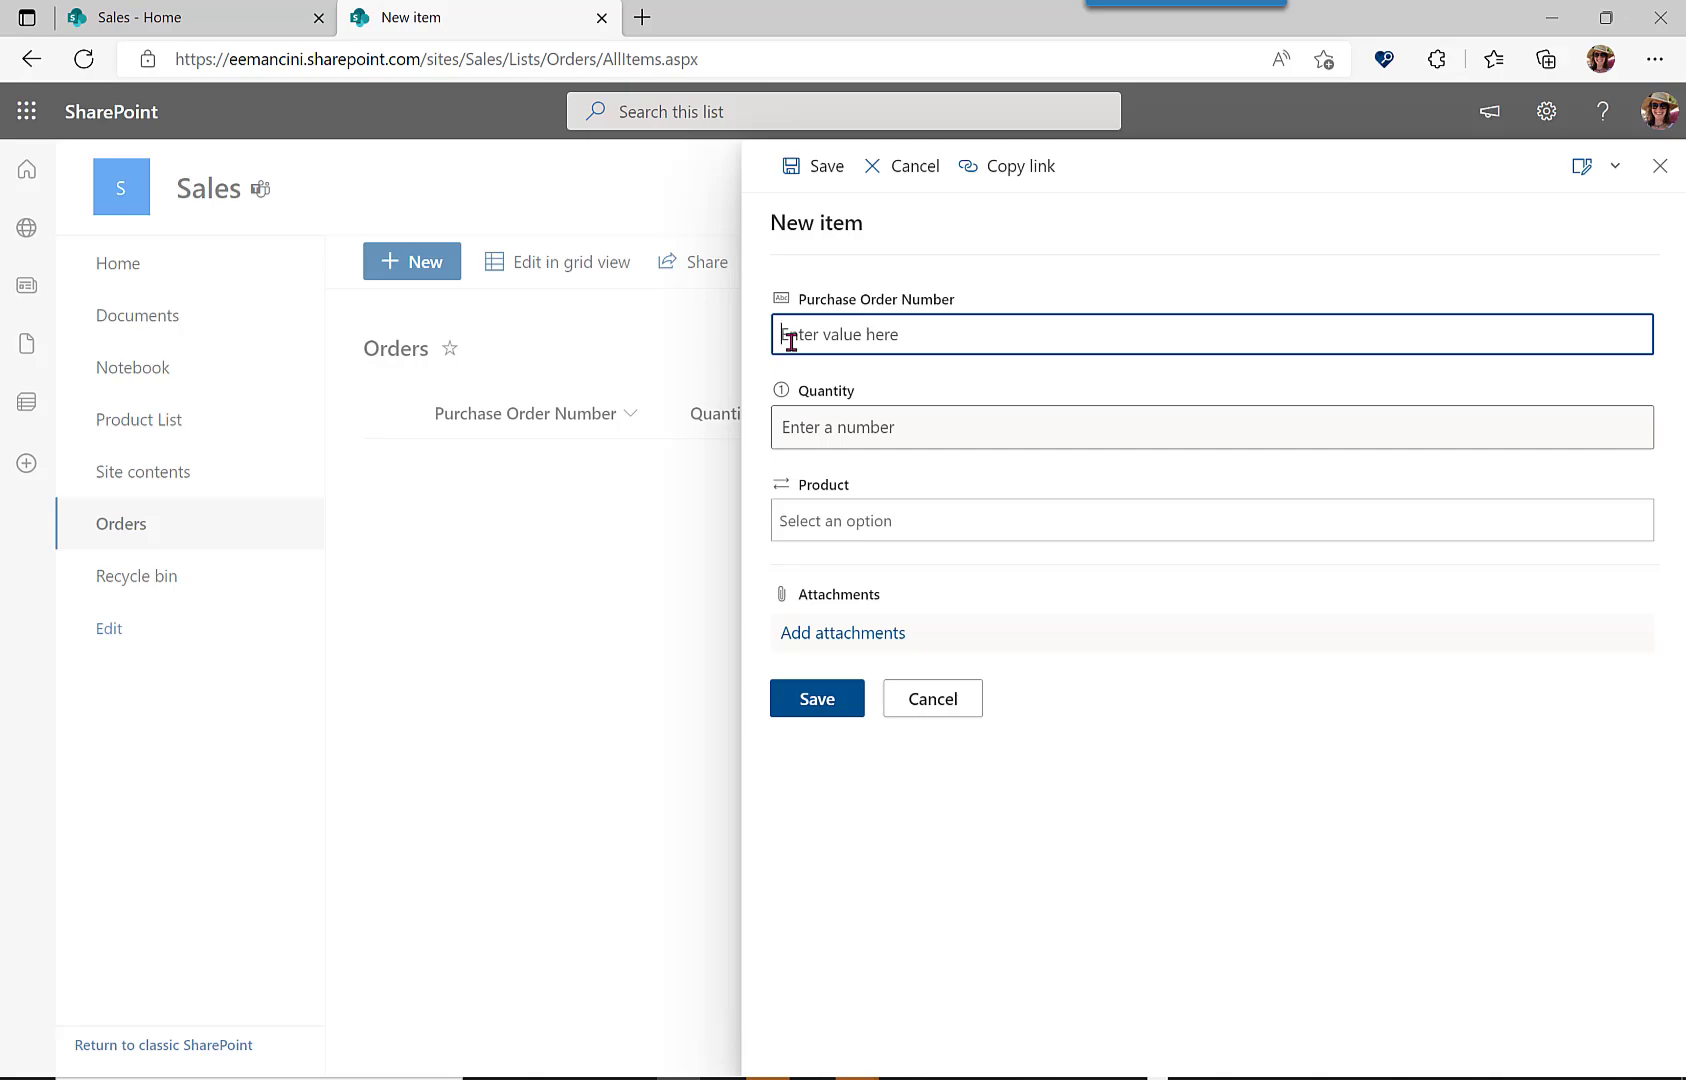
{"action": "type", "text": "1"}
{"action": "left_click", "coordinate": [827, 422]}
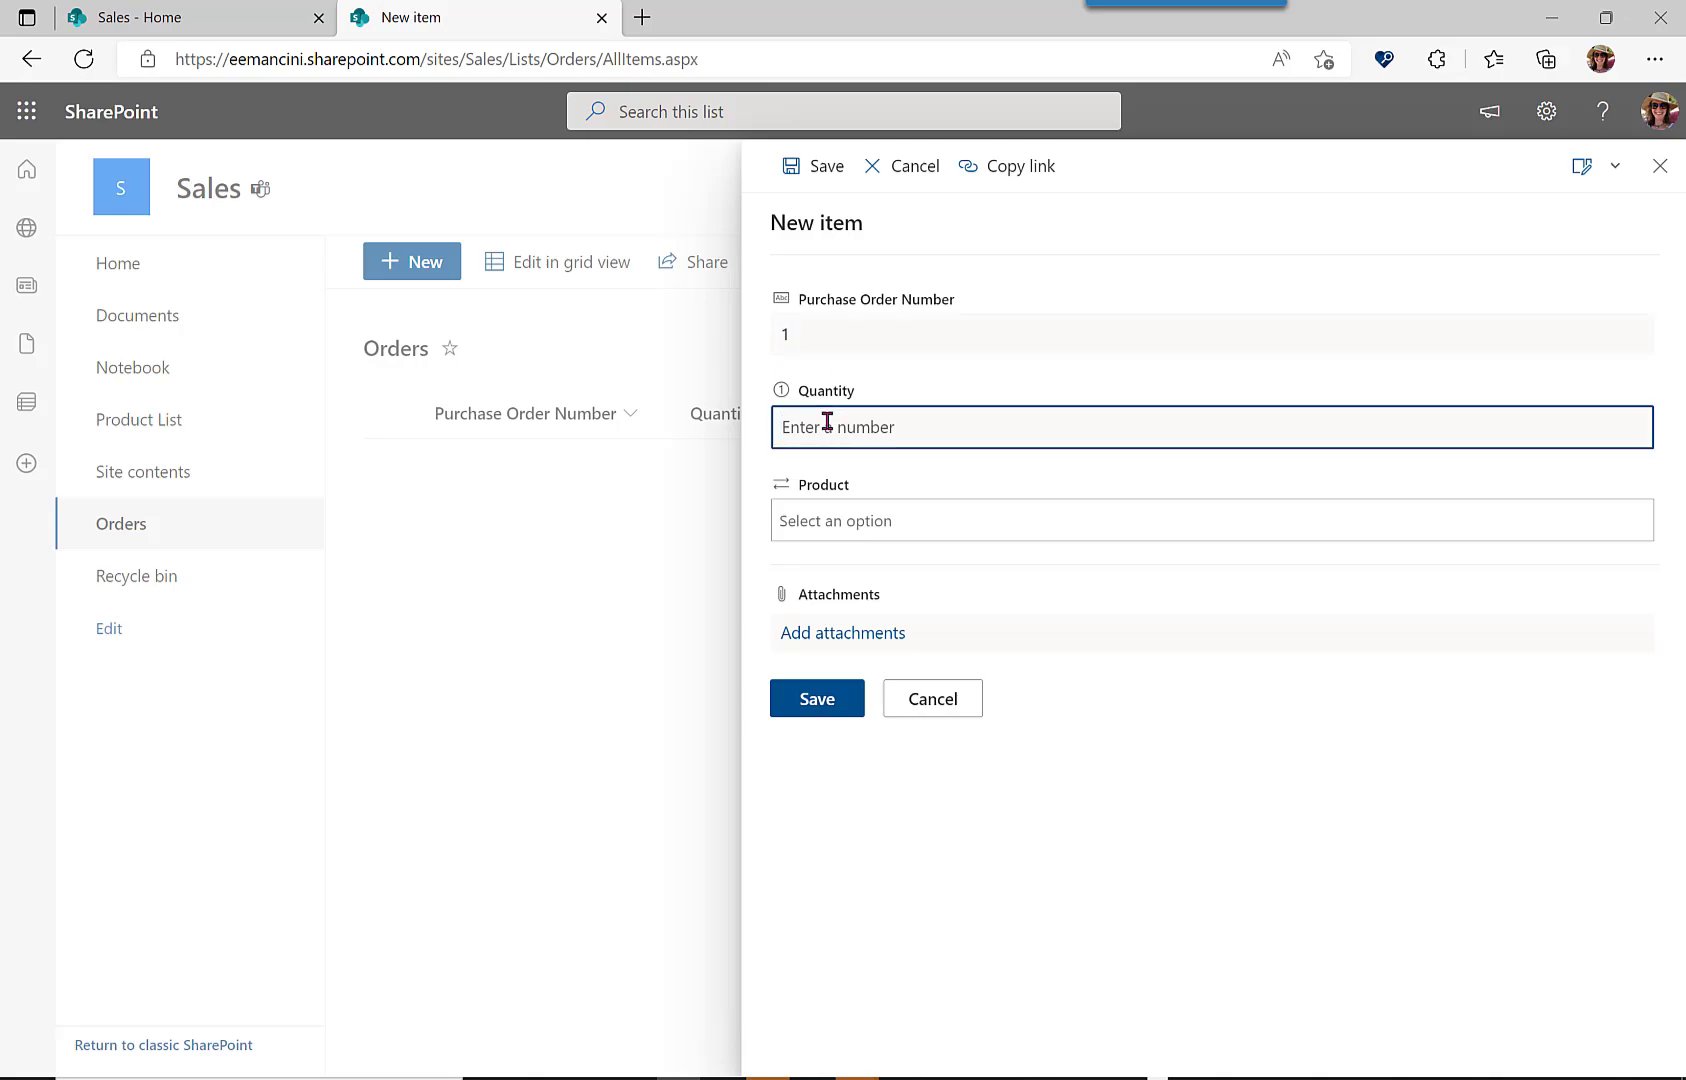
{"action": "type", "text": "2"}
{"action": "left_click", "coordinate": [825, 518]}
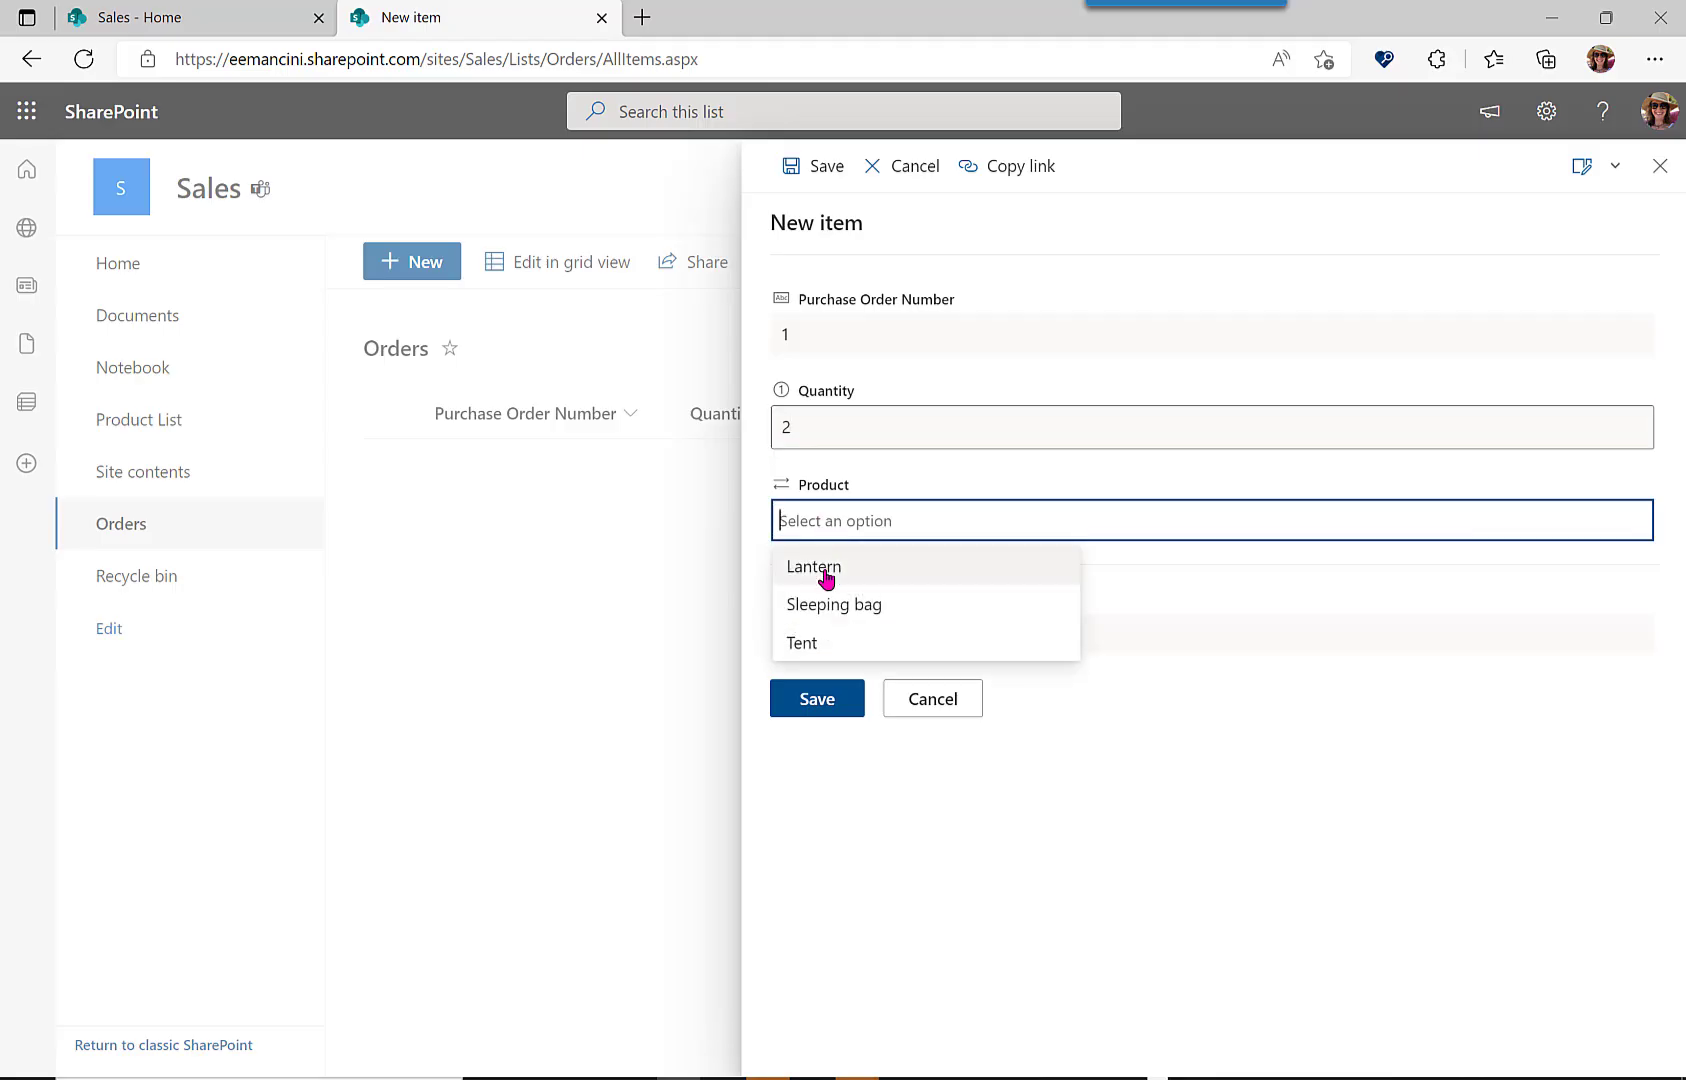
{"action": "left_click", "coordinate": [820, 568]}
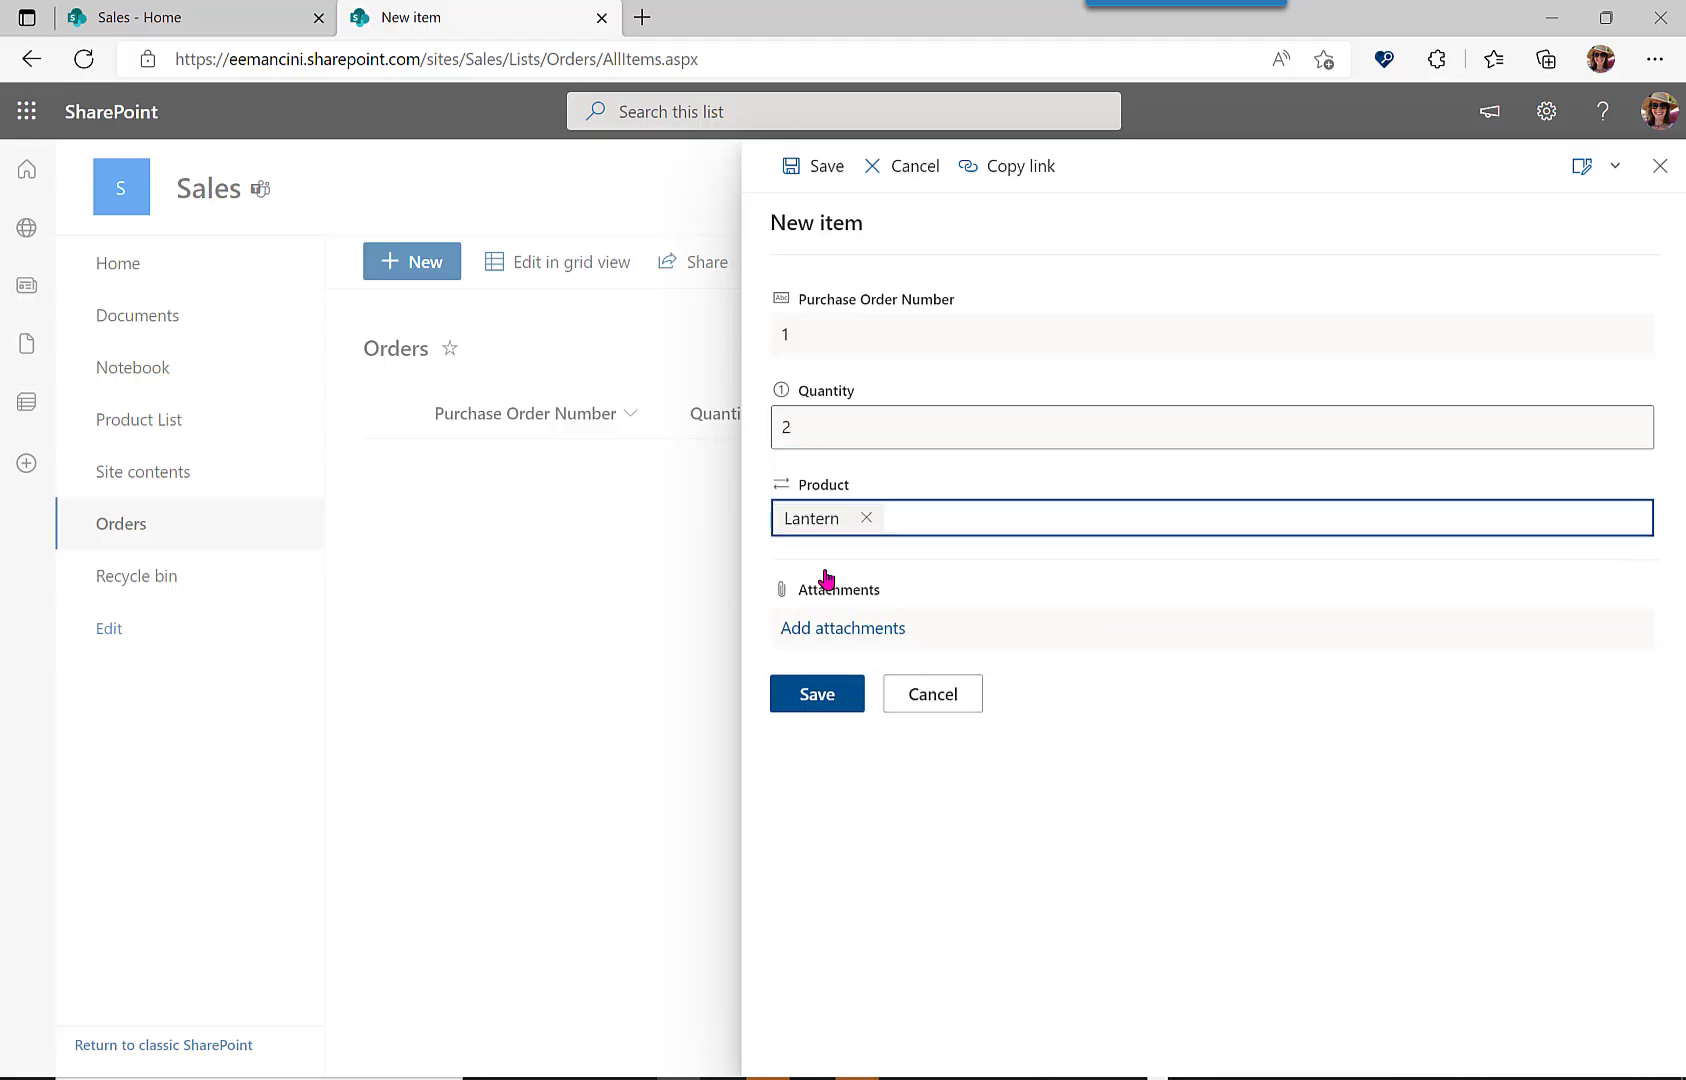
{"action": "right_click", "coordinate": [928, 518]}
{"action": "left_click", "coordinate": [897, 521]}
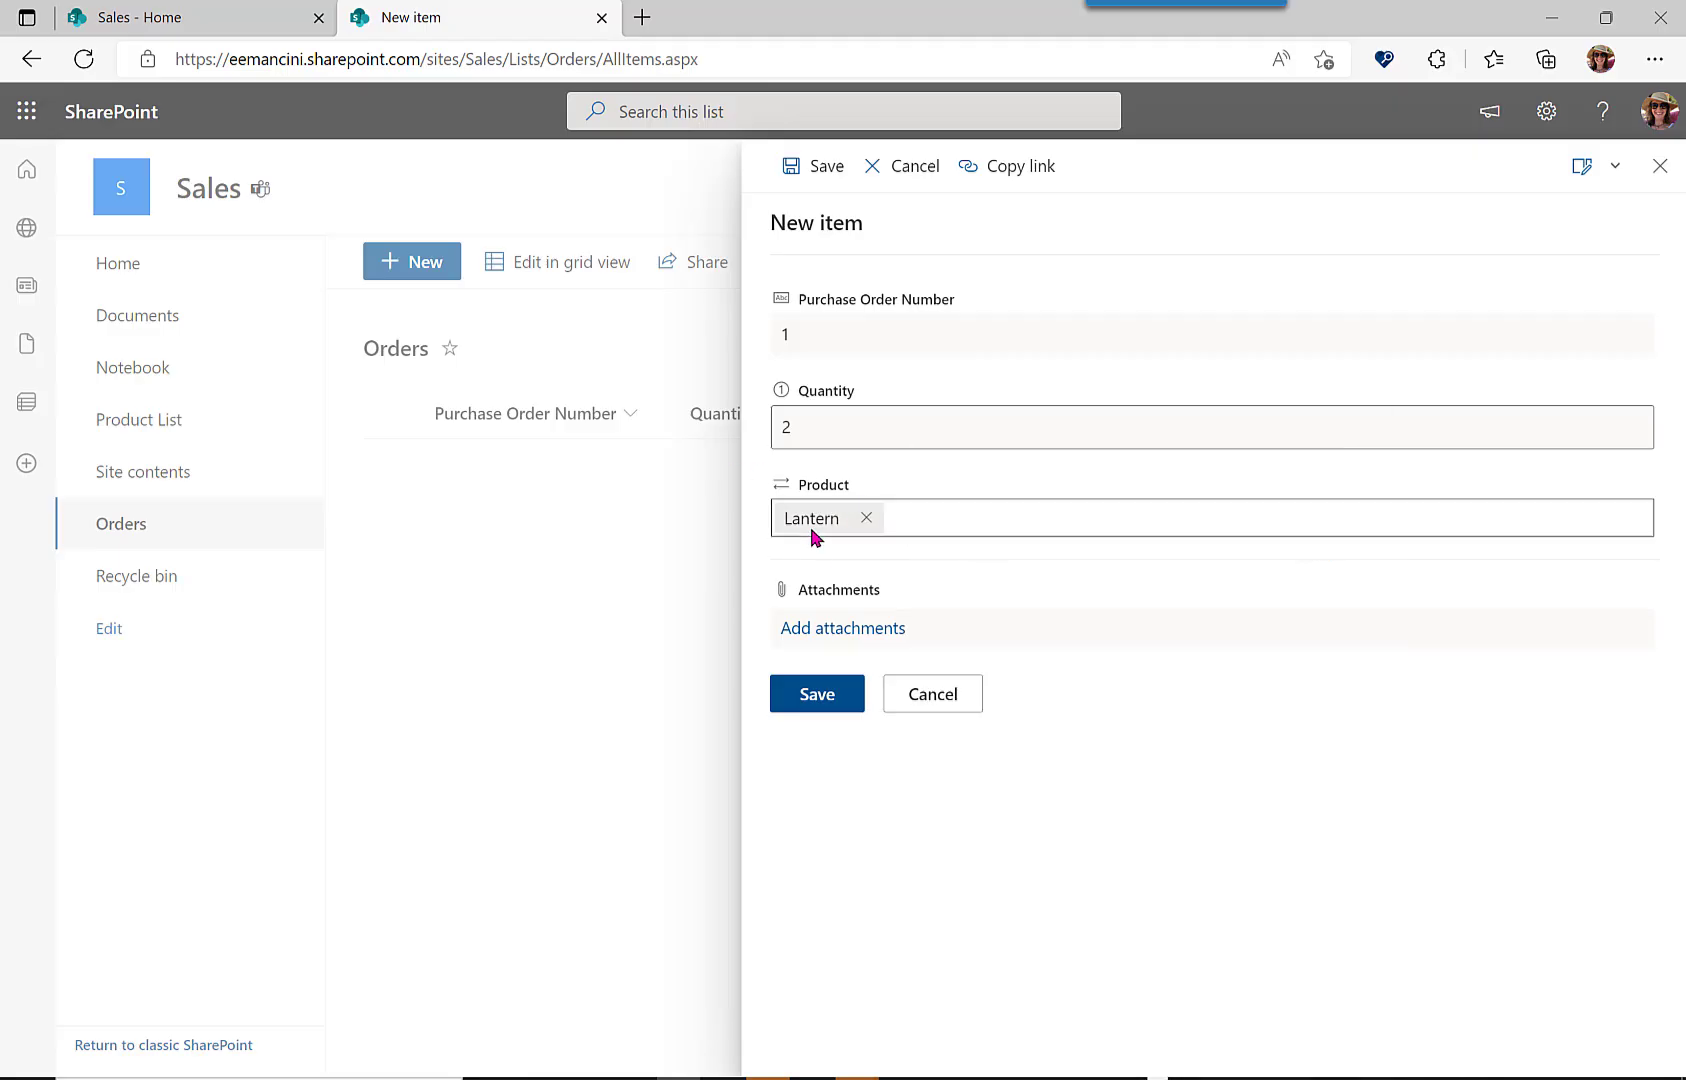
Save the new order so Orders lists 1, 2, Lantern with Cost 20.
{"action": "left_click", "coordinate": [805, 702]}
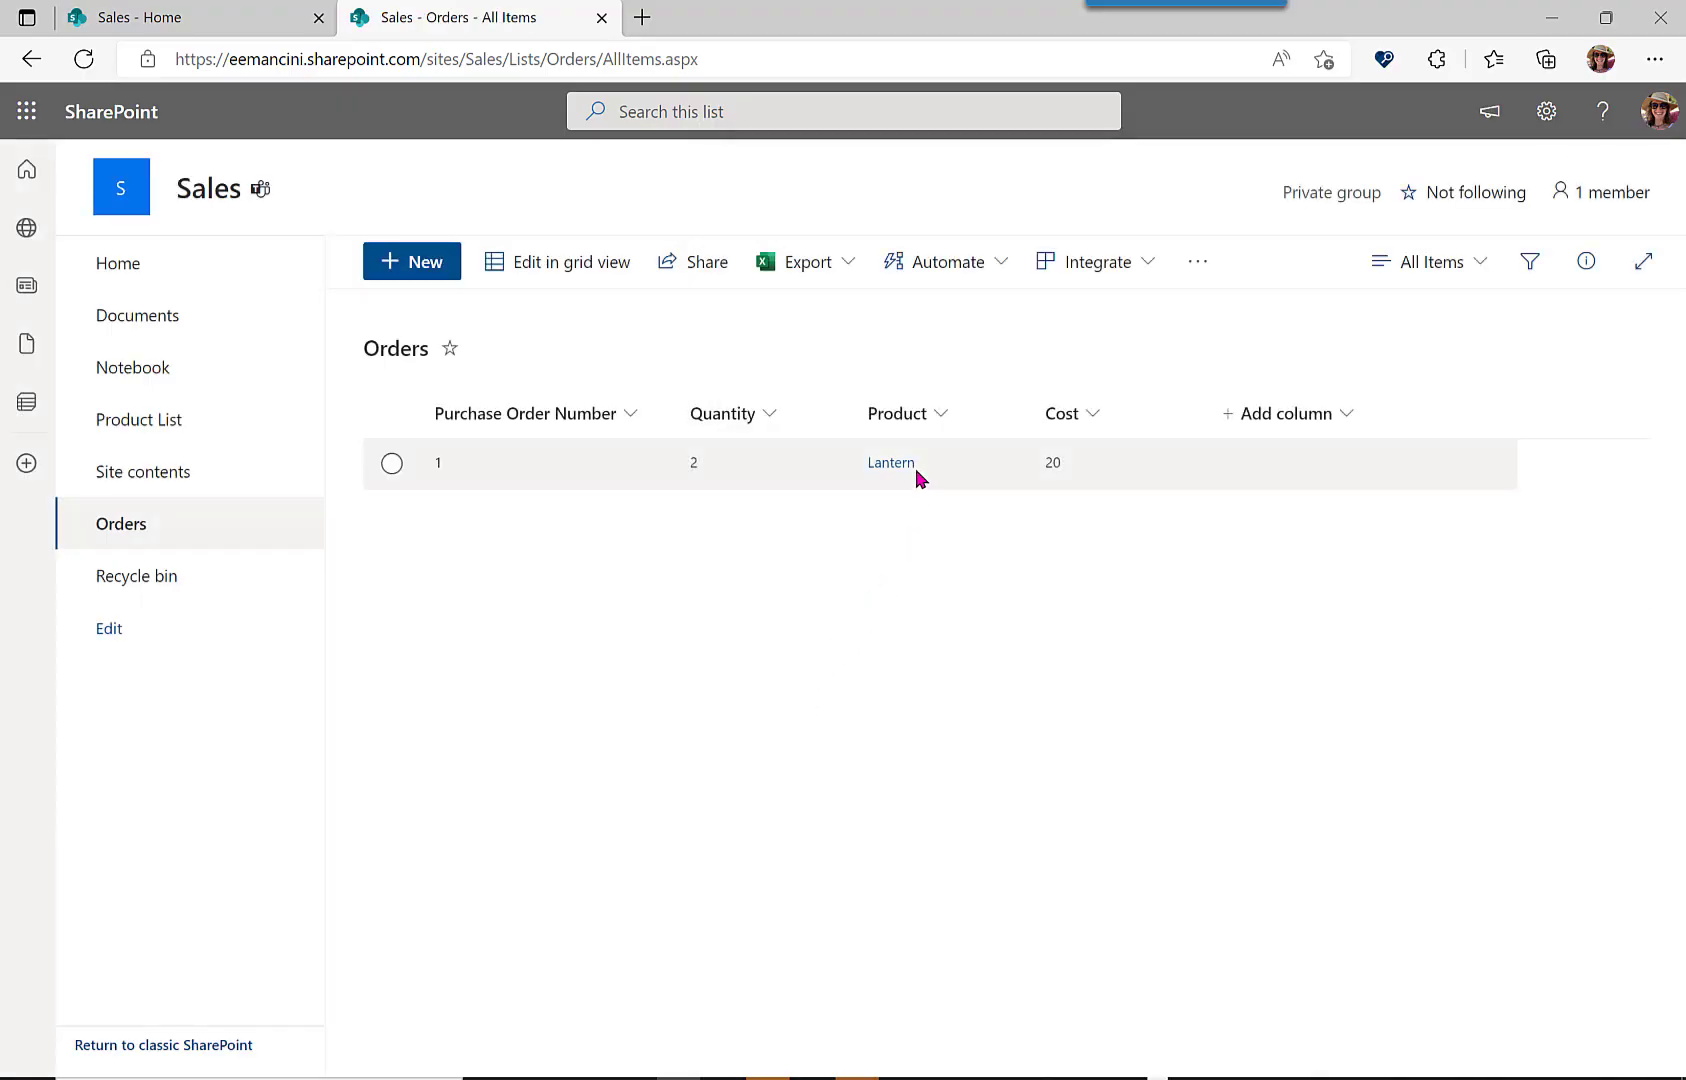